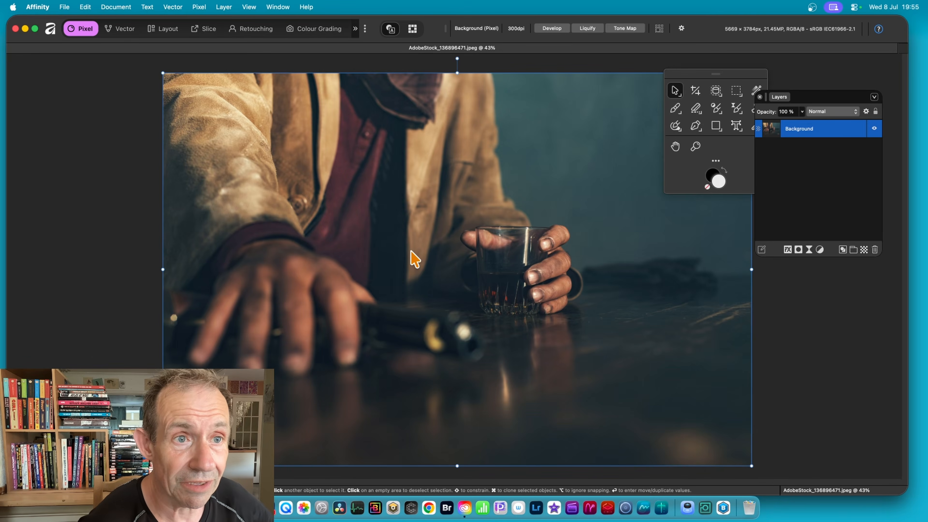
Step: Open the Background photo in the Boris FX Optics plugin
click(201, 6)
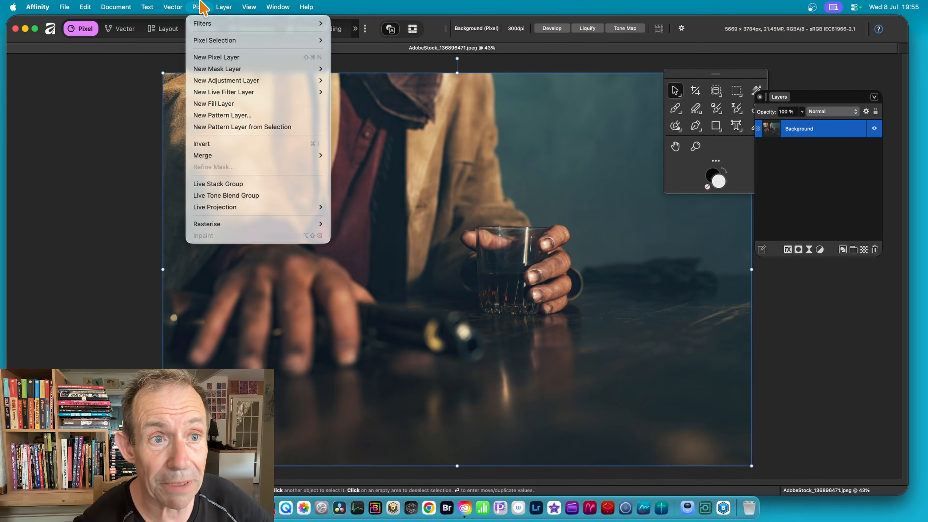
mouse_move(251, 25)
mouse_move(421, 221)
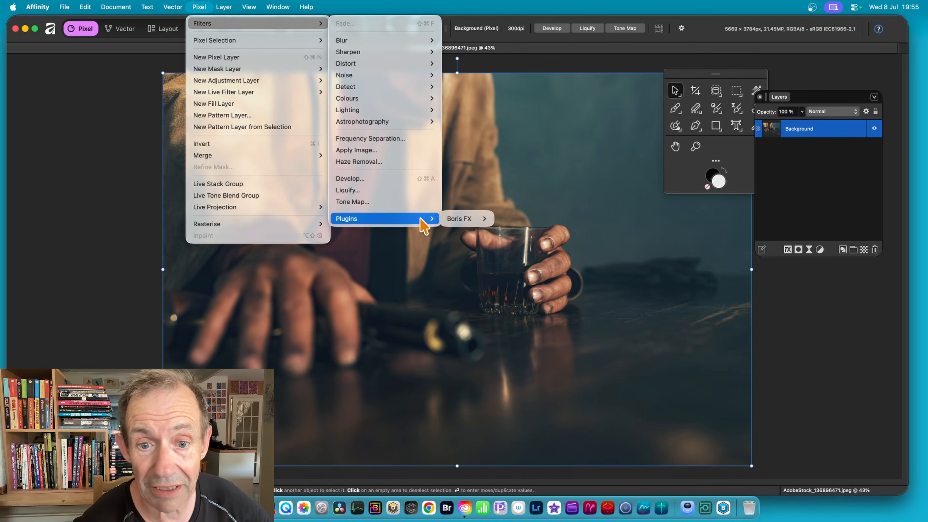
mouse_move(469, 223)
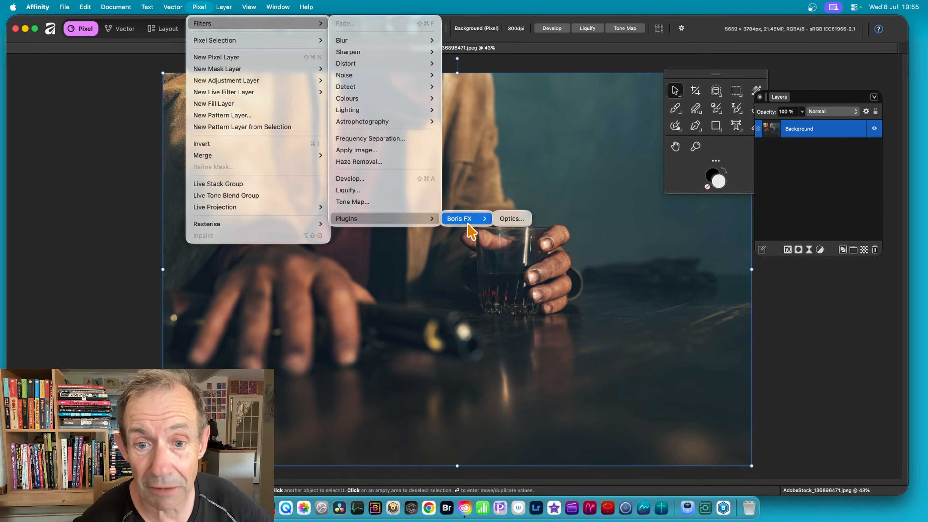
click(527, 221)
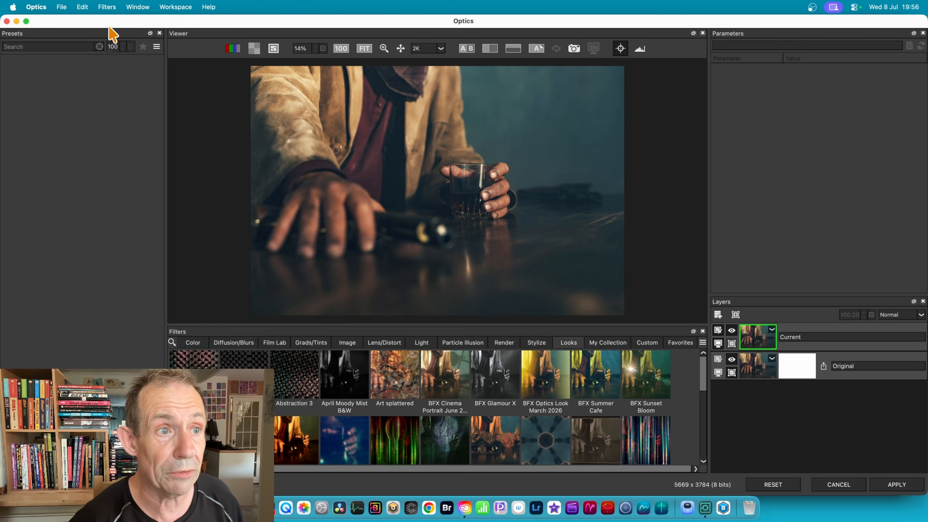
Step: Browse the Looks filter category and apply the Lepidoptera Optics Look to the photo
click(61, 7)
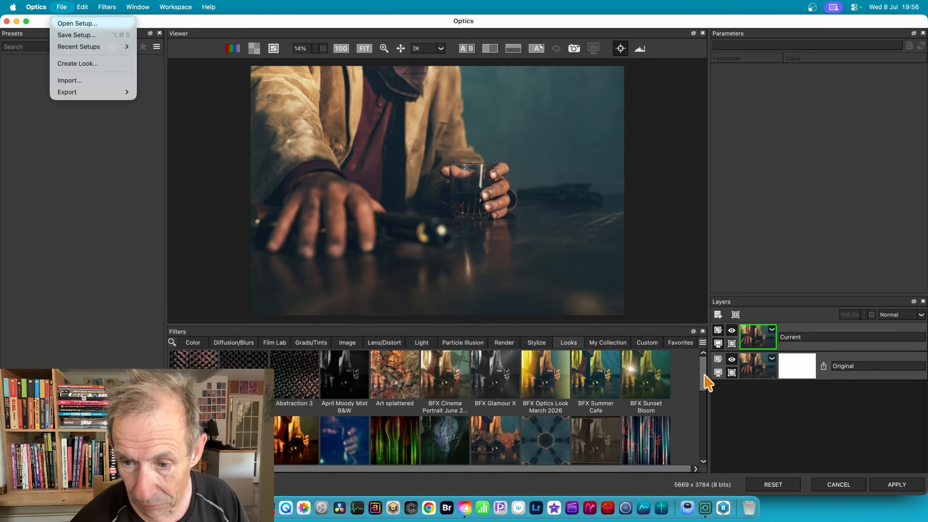
click(572, 348)
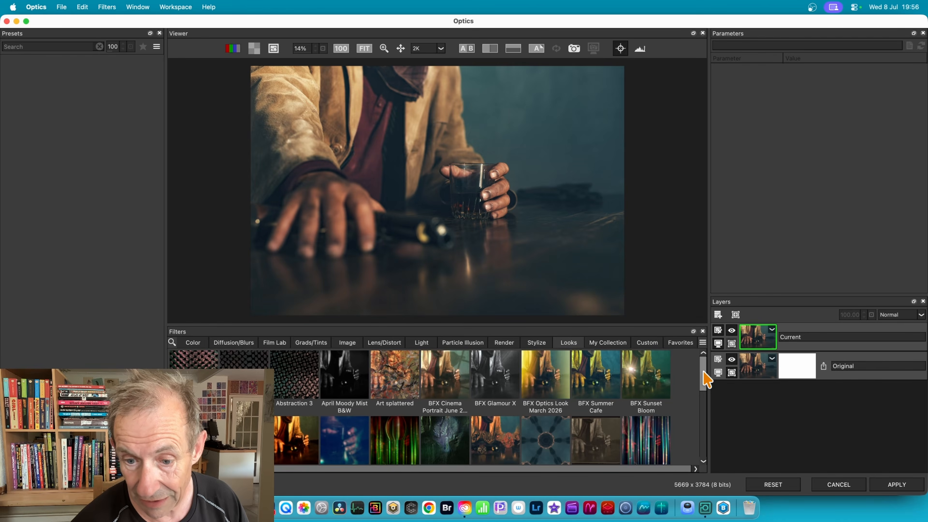
drag(704, 372, 705, 395)
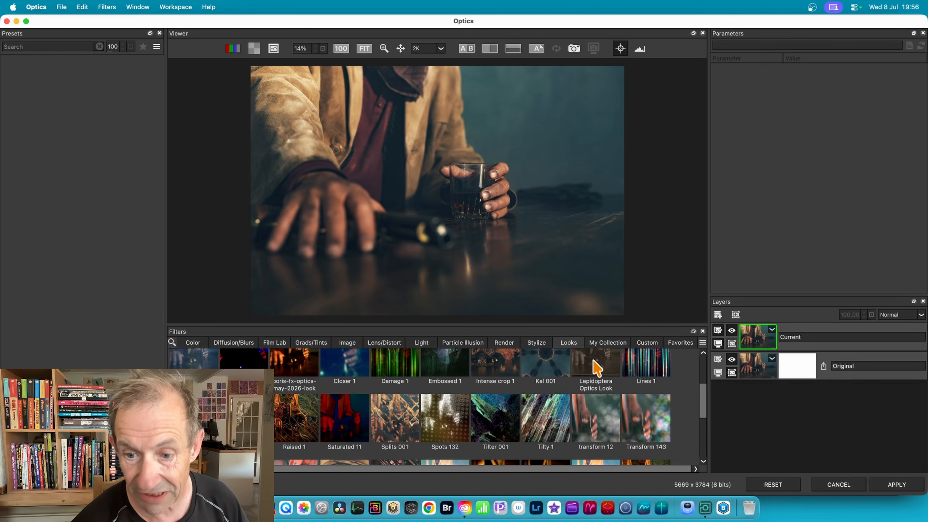
scroll(602, 365, up, 2)
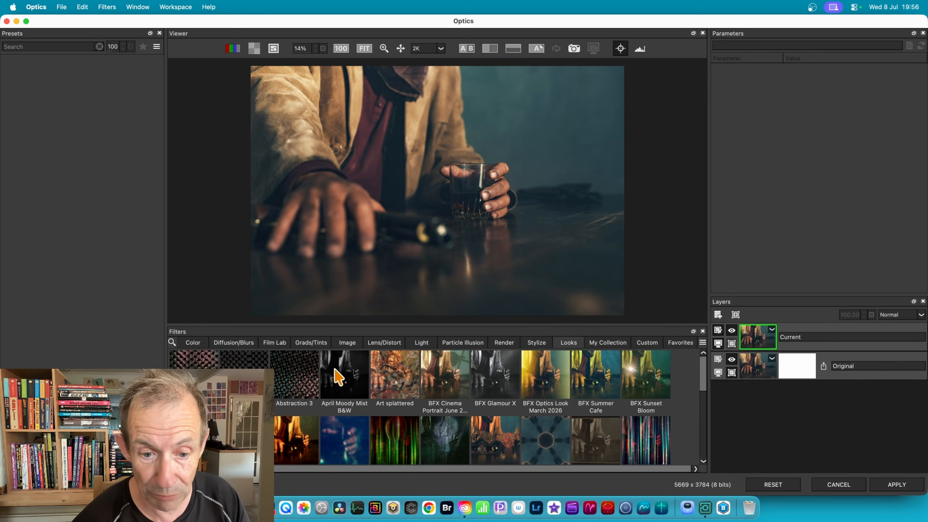
scroll(337, 377, down, 3)
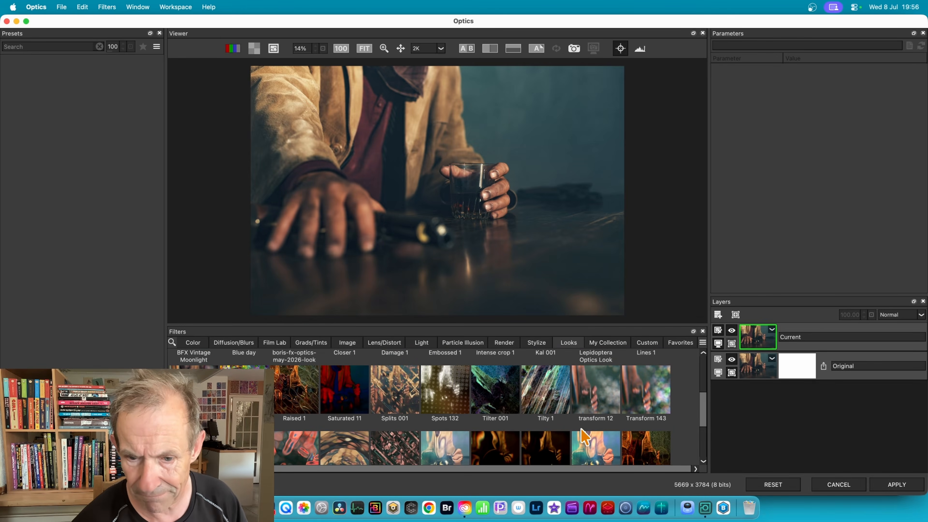
scroll(592, 428, up, 3)
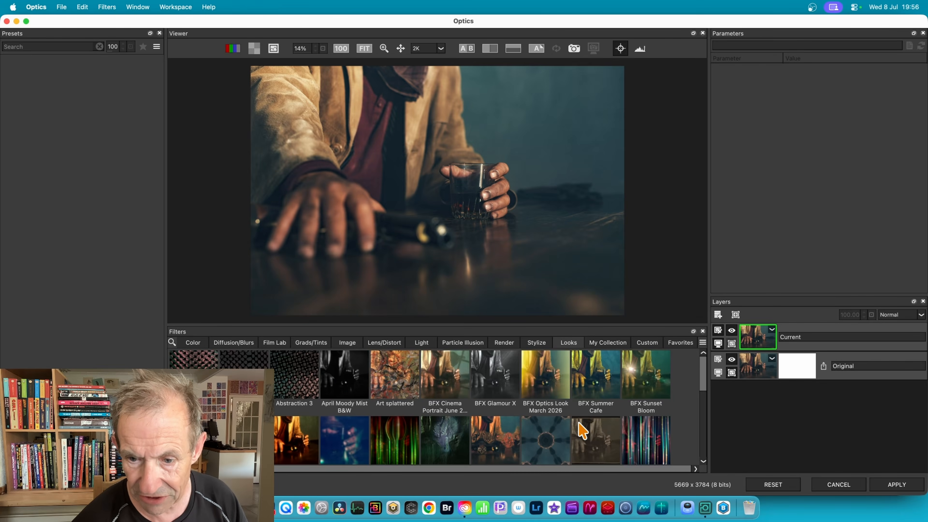
click(605, 440)
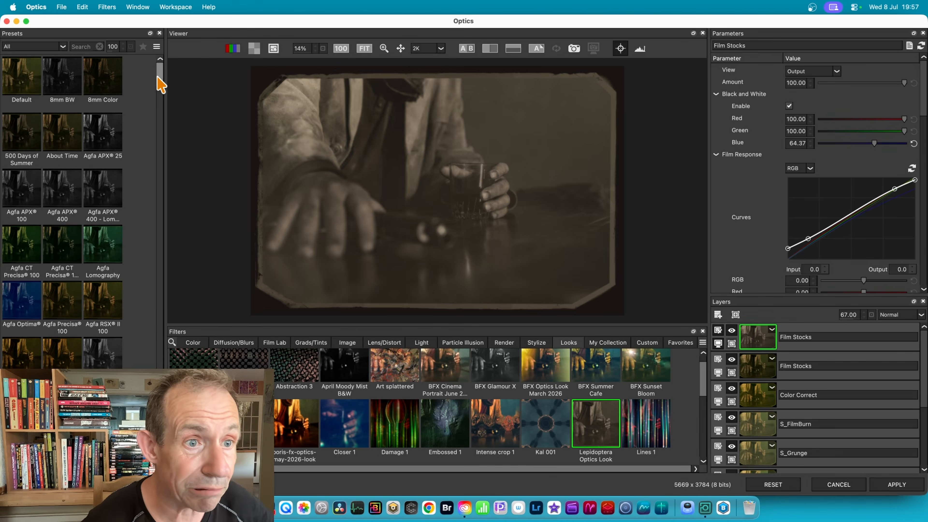
Step: Try the BW Hi Con Print 3 and BW-Faded Cyan, Blue, Red and Magenta presets on the top Film Stocks layer
scroll(161, 85, down, 2)
drag(161, 85, 160, 122)
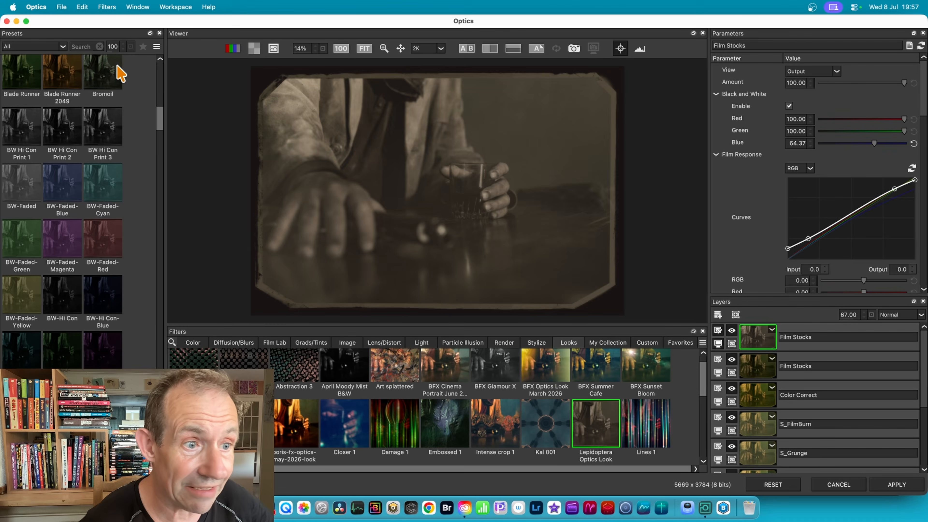
click(107, 128)
click(98, 86)
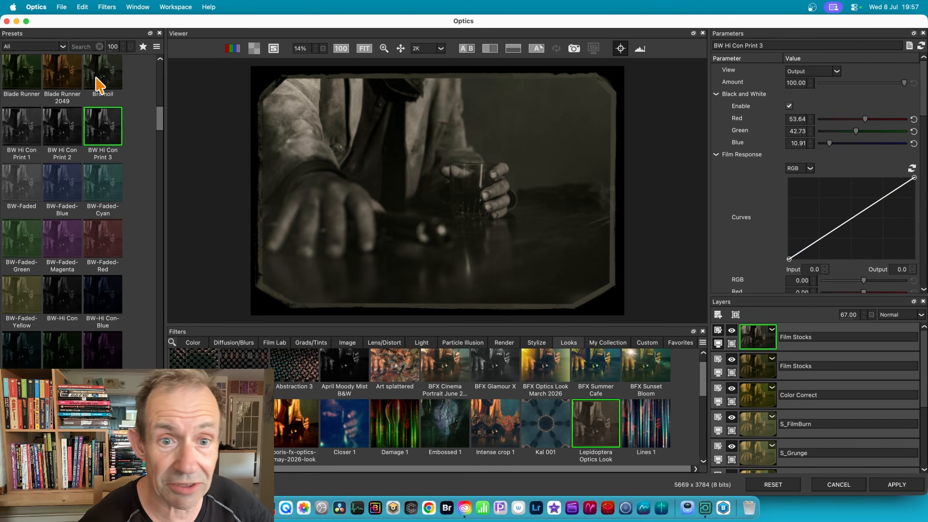
click(113, 190)
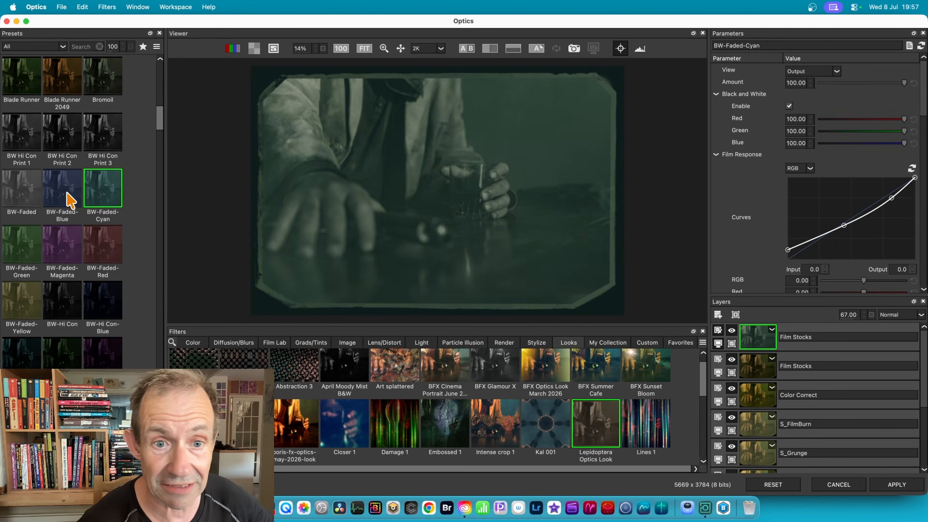
click(68, 197)
click(102, 256)
click(72, 256)
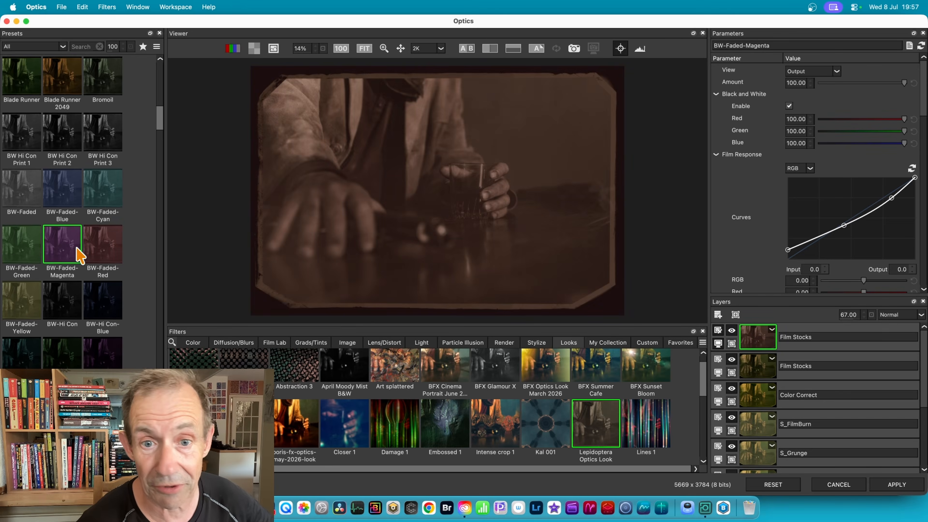
Step: Try the Eastman EXR 100T 5248 35mm and Eastman EXR 200T 7287 16mm presets on the top Film Stocks layer
scroll(41, 286, down, 10)
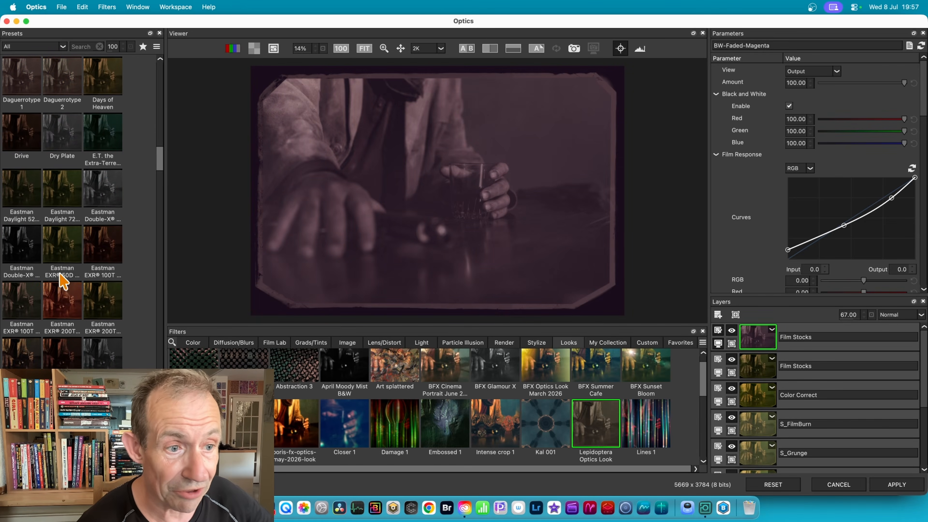
click(105, 242)
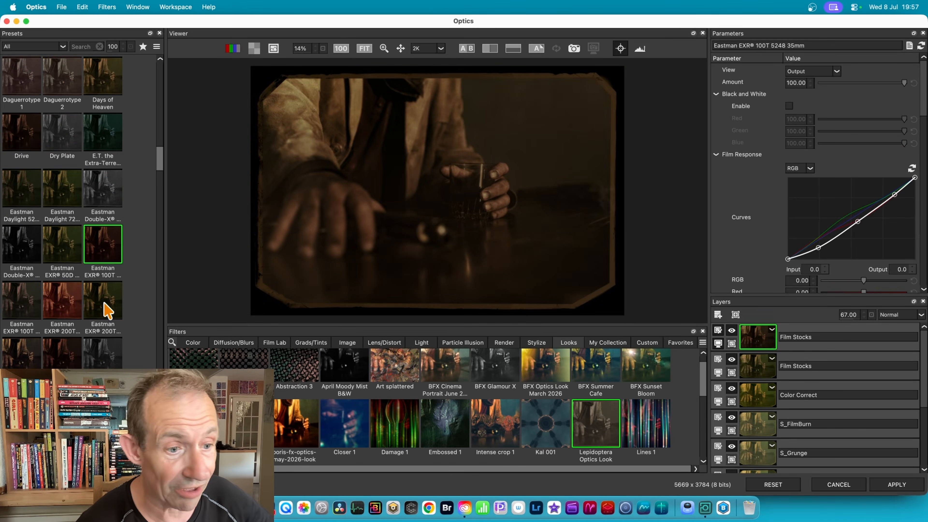
click(109, 308)
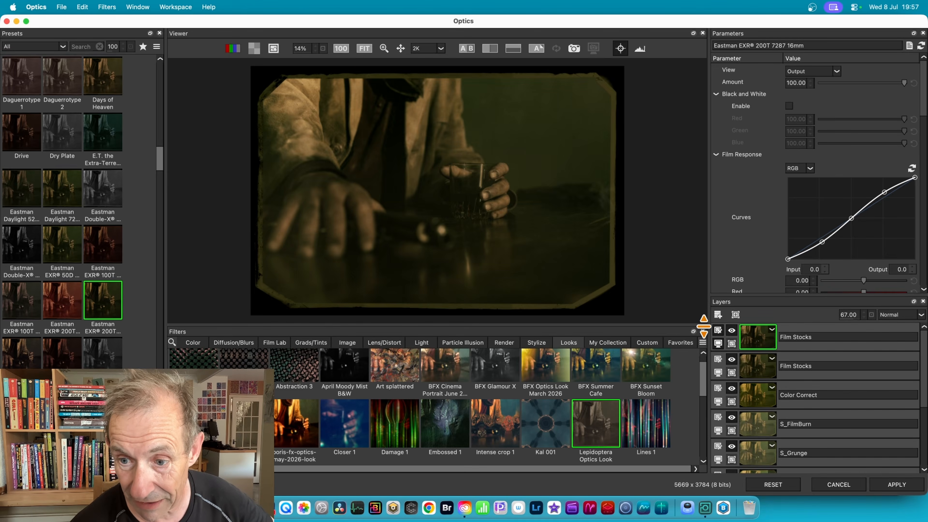
Step: Widen the viewer and filter browser by narrowing the parameters, layers and presets areas
drag(703, 326, 805, 345)
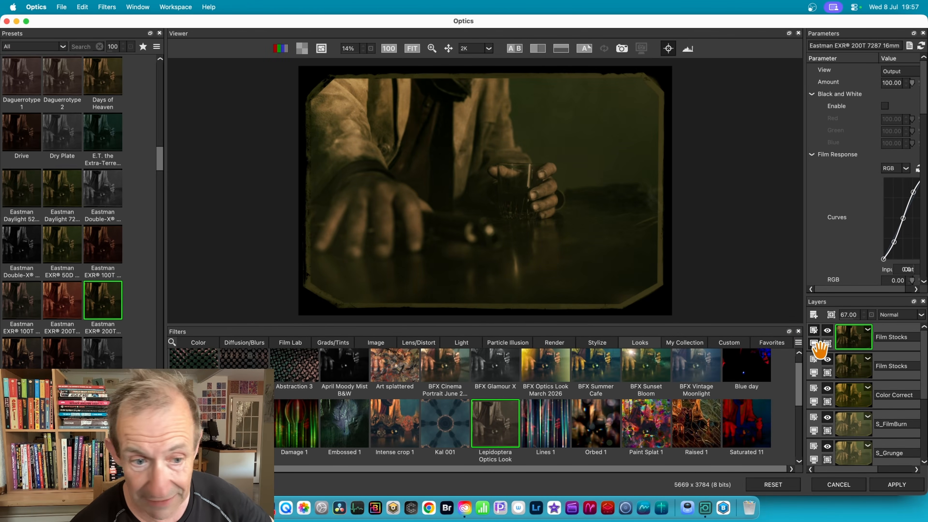
drag(168, 328, 162, 346)
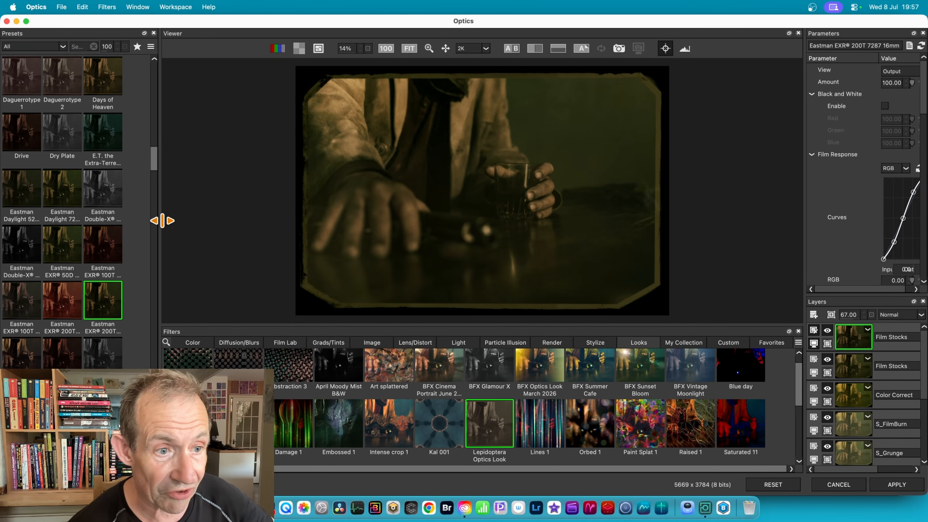
Step: Try the Gumoil 2, Hi Con-Blue and Kodachrome 25 7267 16mm presets on the top Film Stocks layer
scroll(93, 348, down, 5)
scroll(100, 281, down, 8)
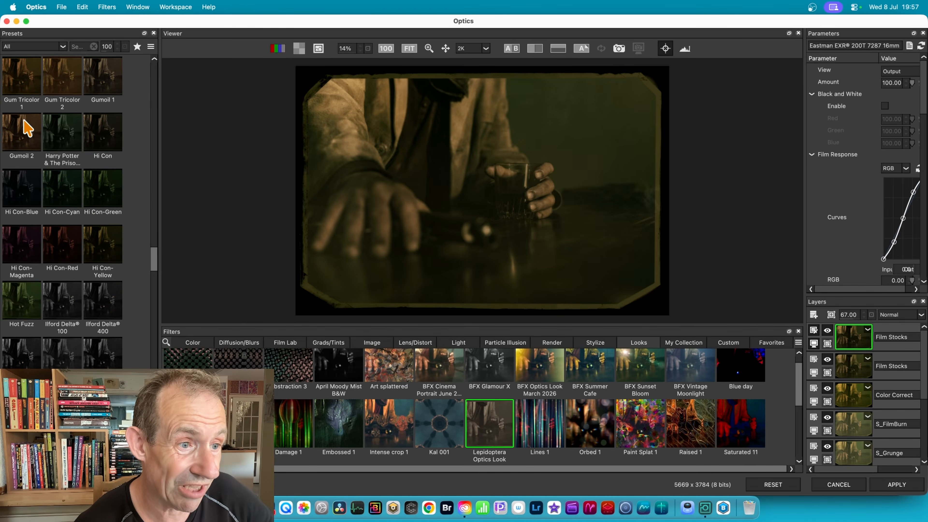
click(26, 128)
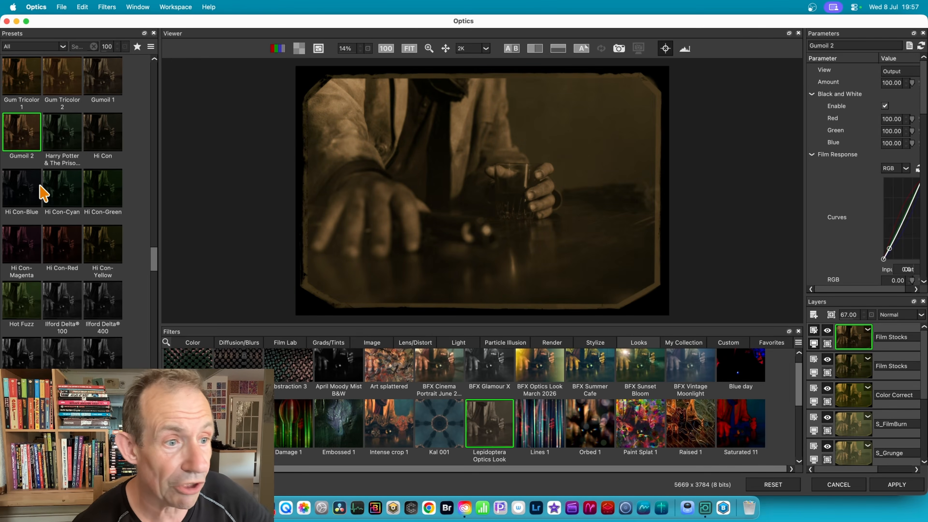
click(29, 203)
scroll(69, 327, down, 6)
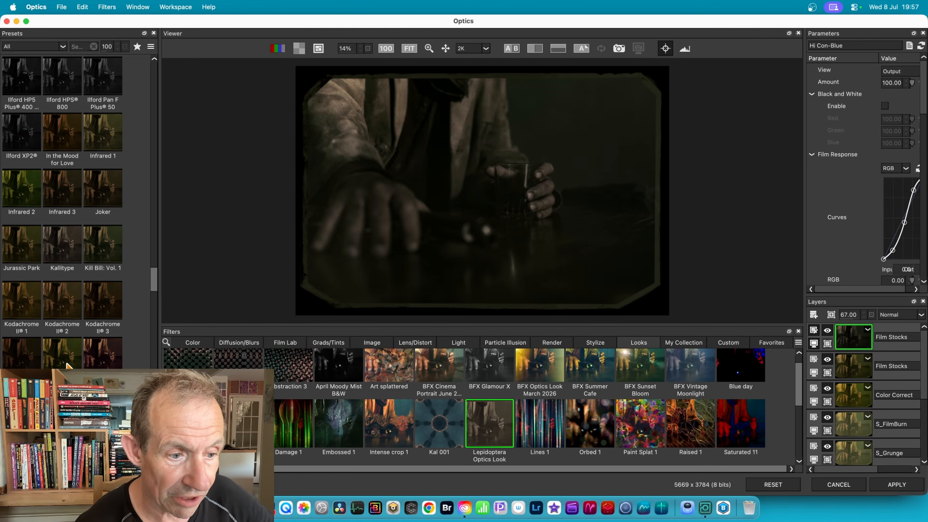
click(108, 358)
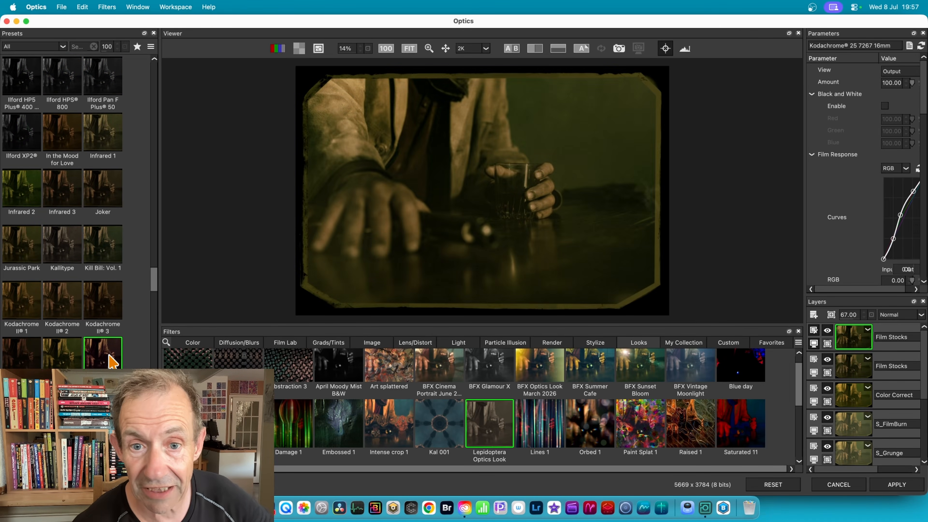
Step: Try the Kill Bill: Vol. 1, Jurassic Park and Ektachrome GX100 - Holga 120 presets on the top Film Stocks layer
click(89, 237)
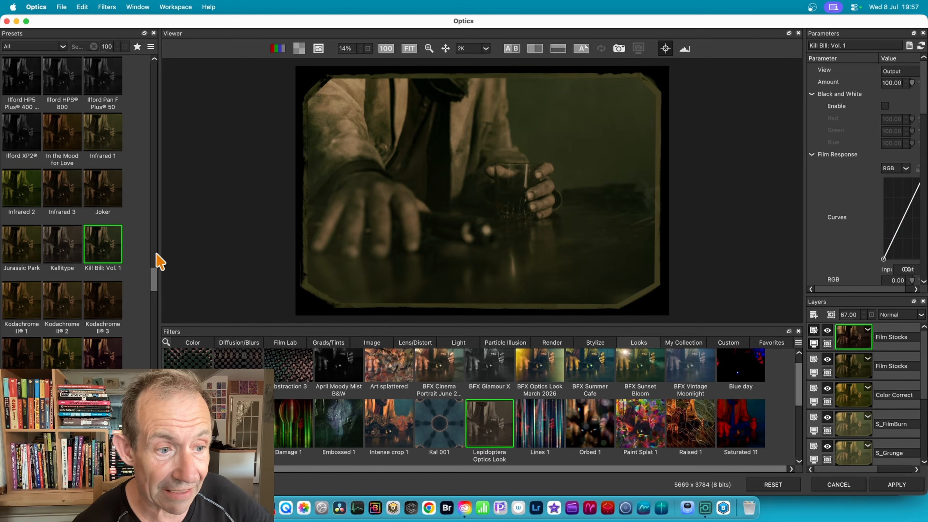
click(33, 247)
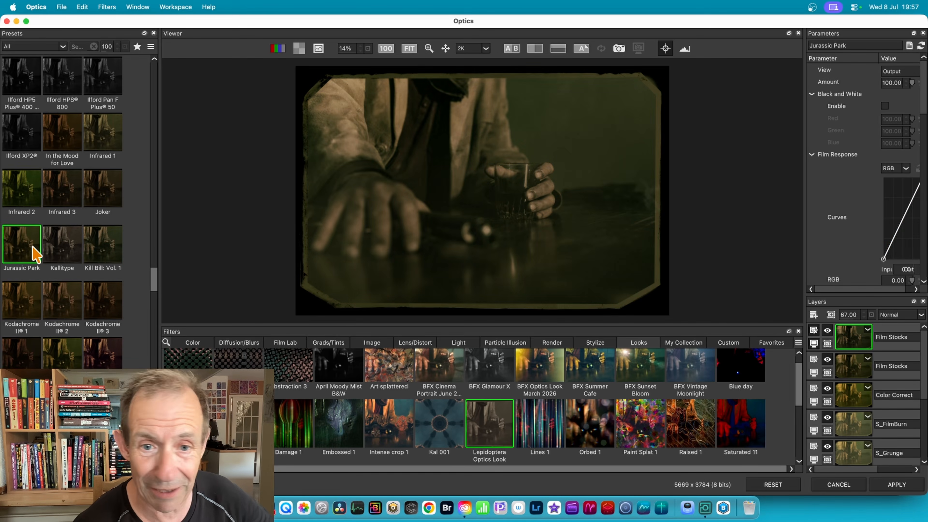
scroll(42, 361, down, 5)
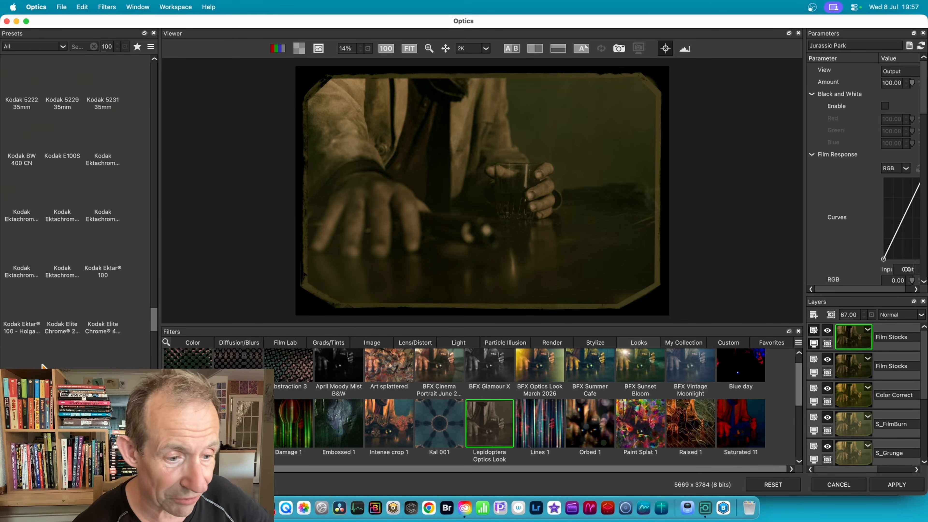
click(66, 252)
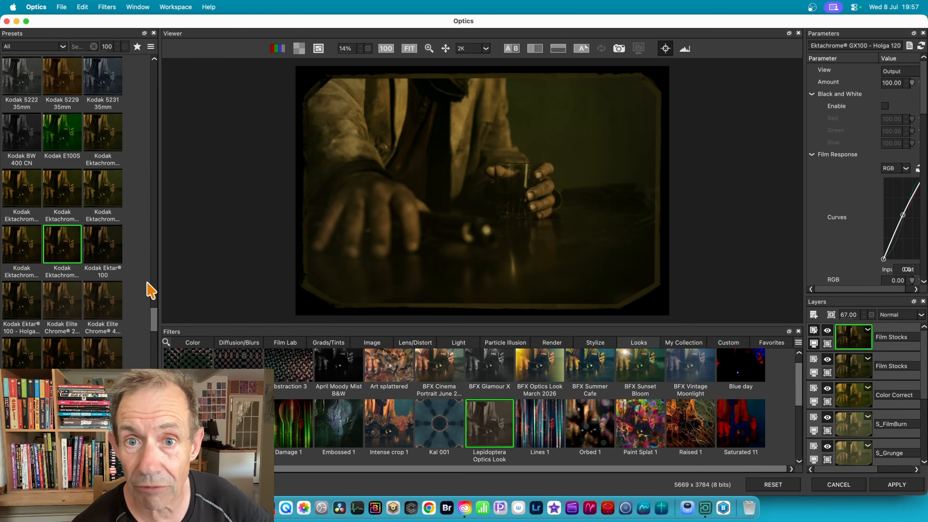
Step: Try the Moonrise Kingdom preset and settle on Oleobrom for the top Film Stocks layer
scroll(99, 318, down, 5)
click(103, 305)
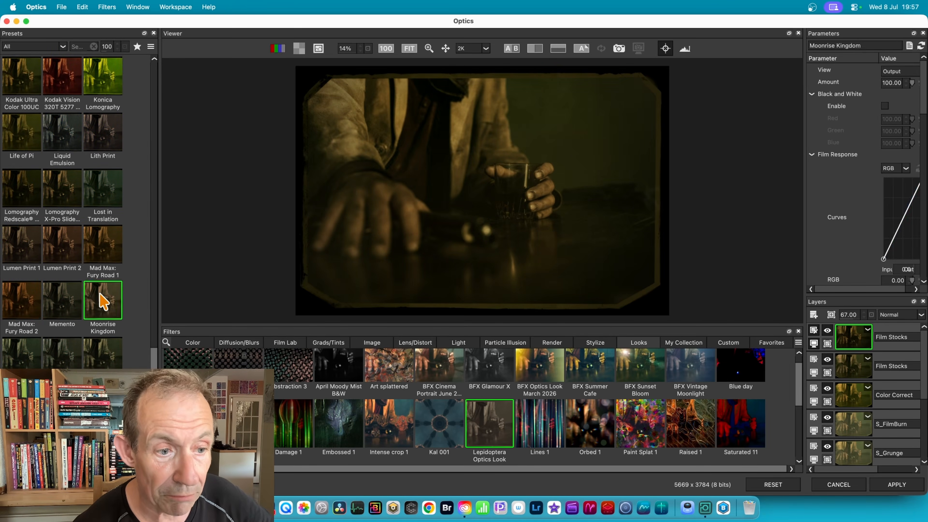
click(103, 353)
scroll(109, 360, down, 3)
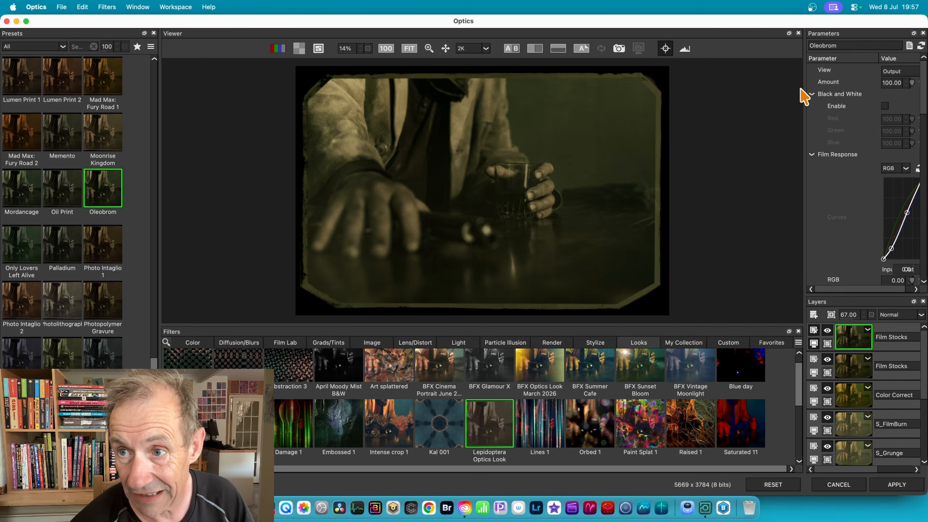
Step: Widen the parameters and layers area and browse the Grads/Tints, Image and Lens/Distort filter categories
drag(806, 88, 659, 89)
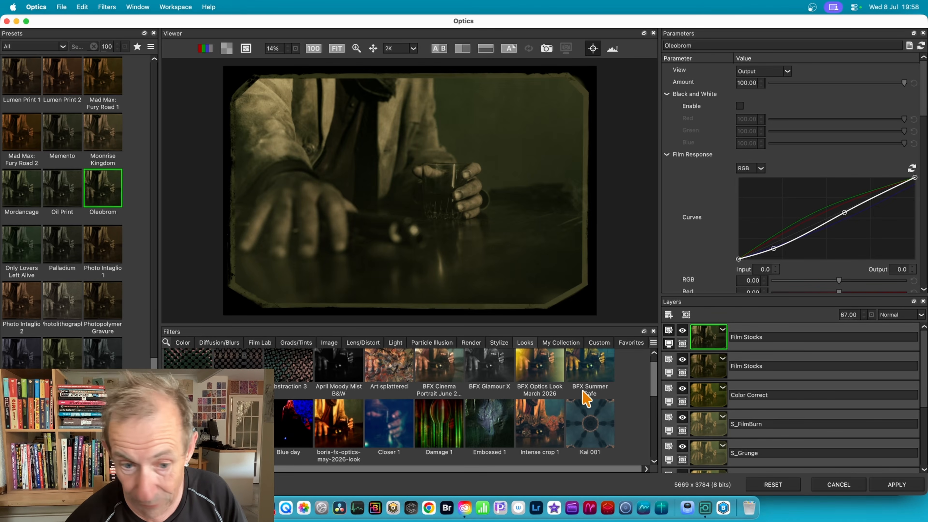
click(300, 344)
click(328, 344)
click(354, 344)
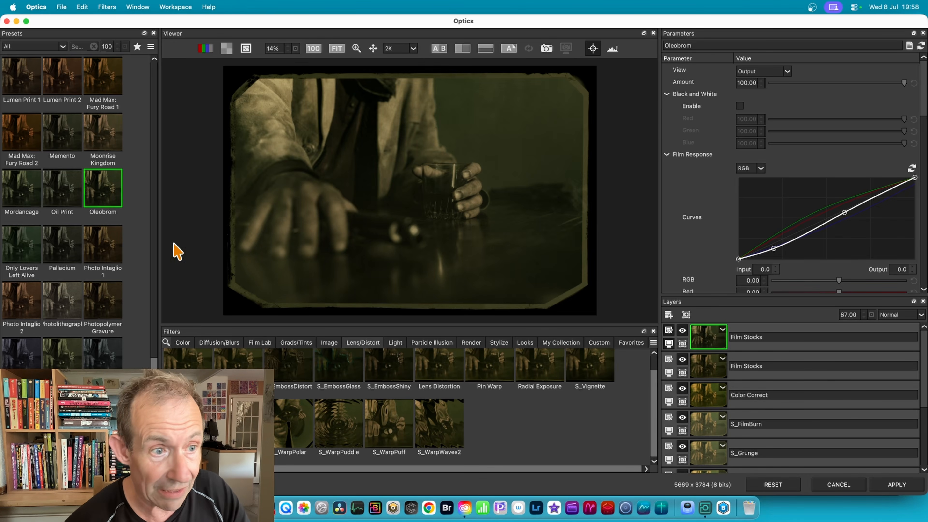
Step: Apply the Kodak Portra 400VC preset to the second Film Stocks layer
scroll(99, 158, up, 5)
scroll(98, 157, up, 5)
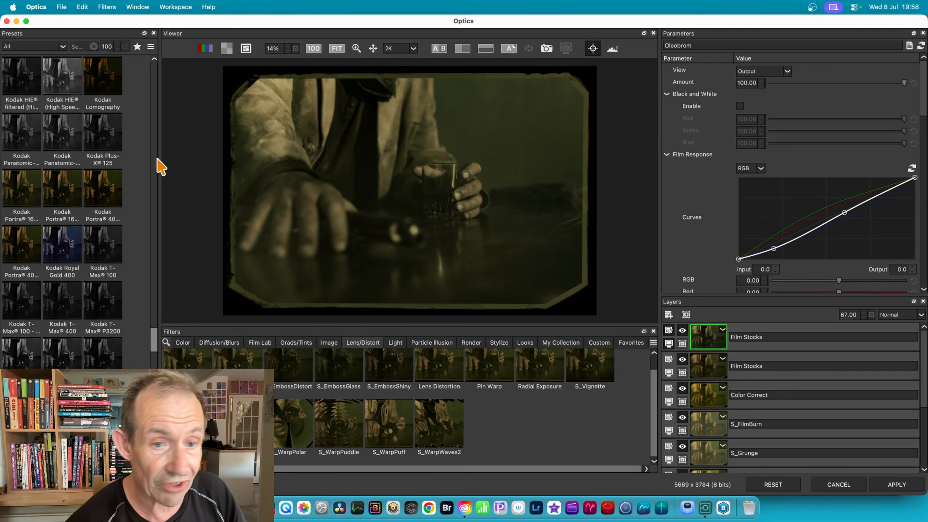
click(707, 370)
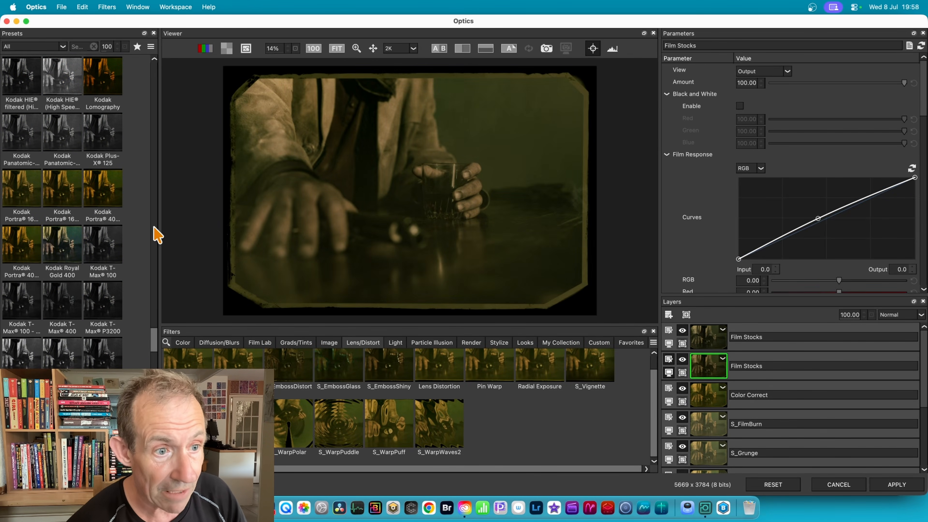
click(106, 188)
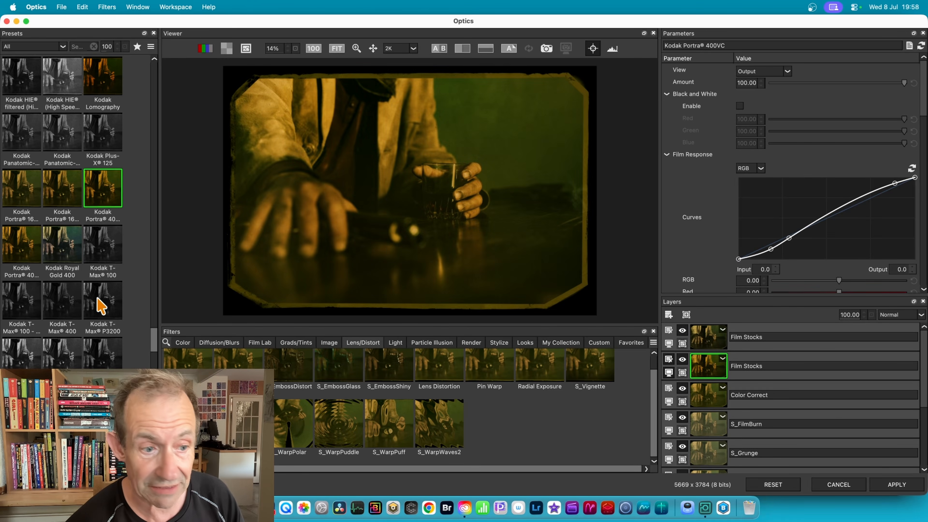
Step: Apply the Kodak T-Max P3200 preset to the second Film Stocks layer and select the S_Grunge layer
click(111, 299)
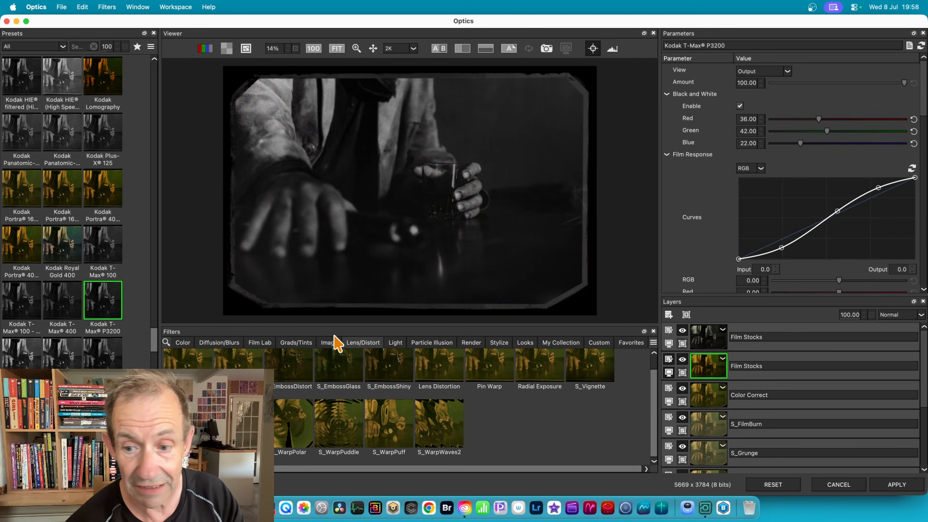
scroll(706, 376, down, 2)
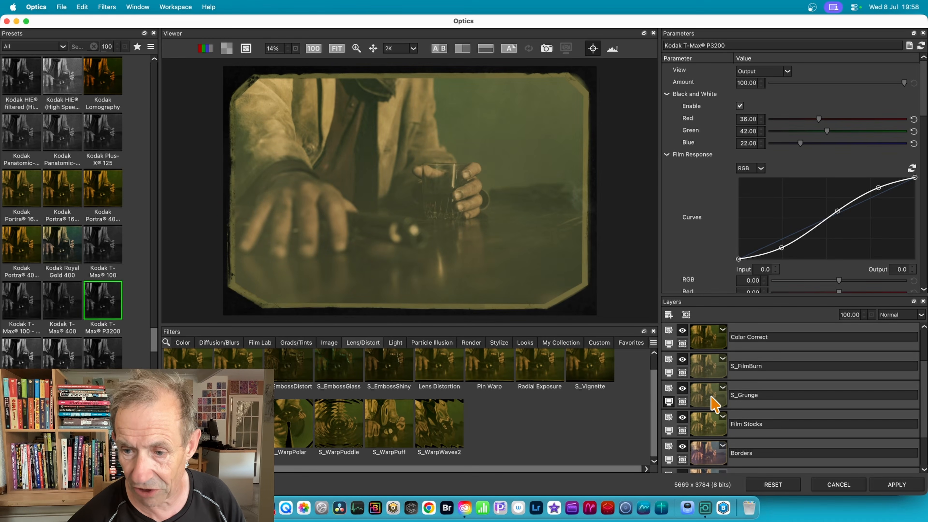
click(713, 402)
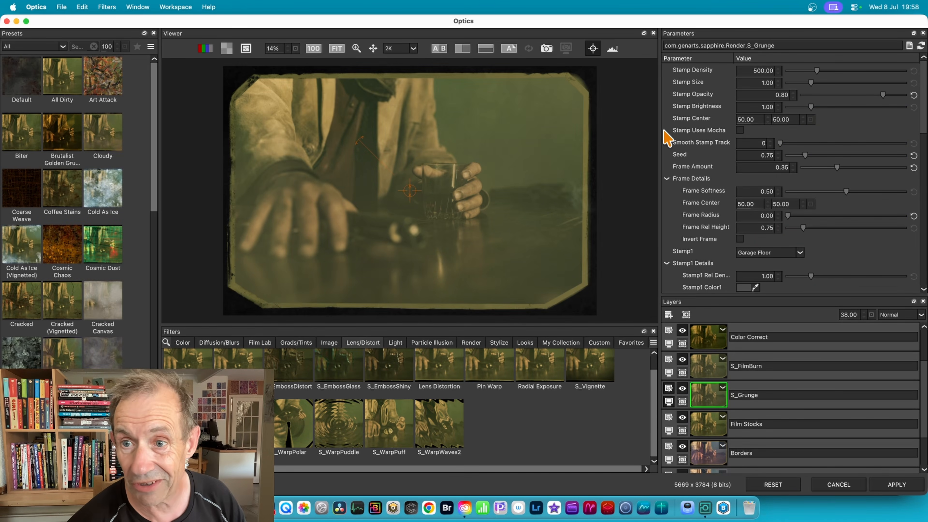
Step: Try Emboss Bumps at 1.39 with the Mult combine mode on the S_Grunge layer
scroll(682, 135, down, 5)
scroll(680, 137, down, 8)
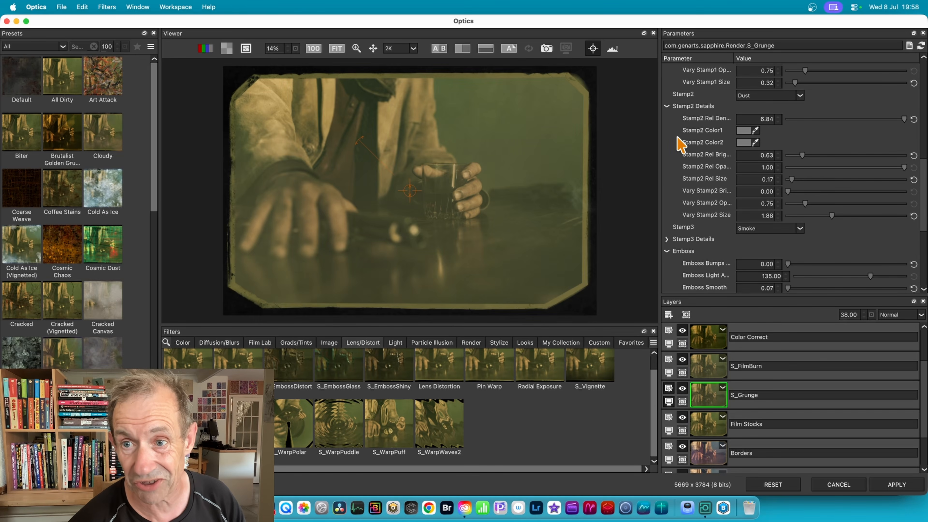
scroll(676, 139, down, 1)
drag(787, 119, 826, 119)
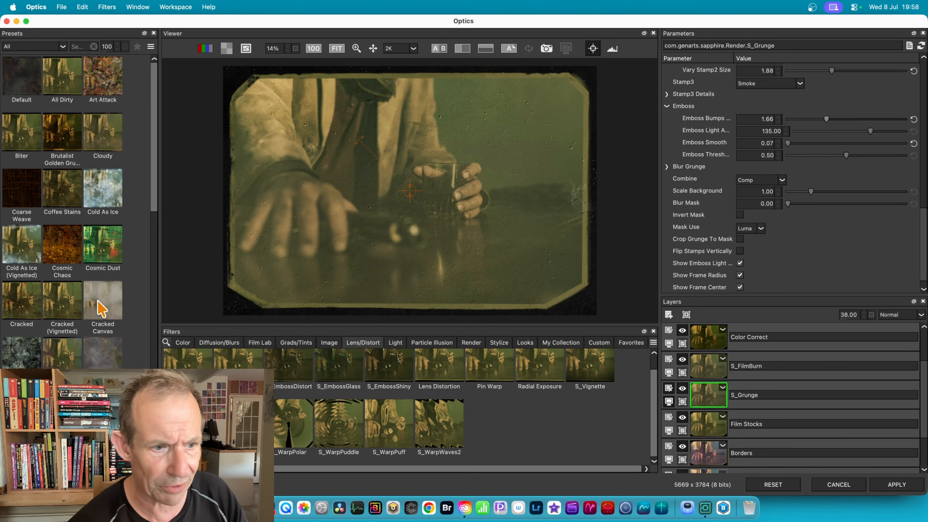
click(738, 181)
click(726, 205)
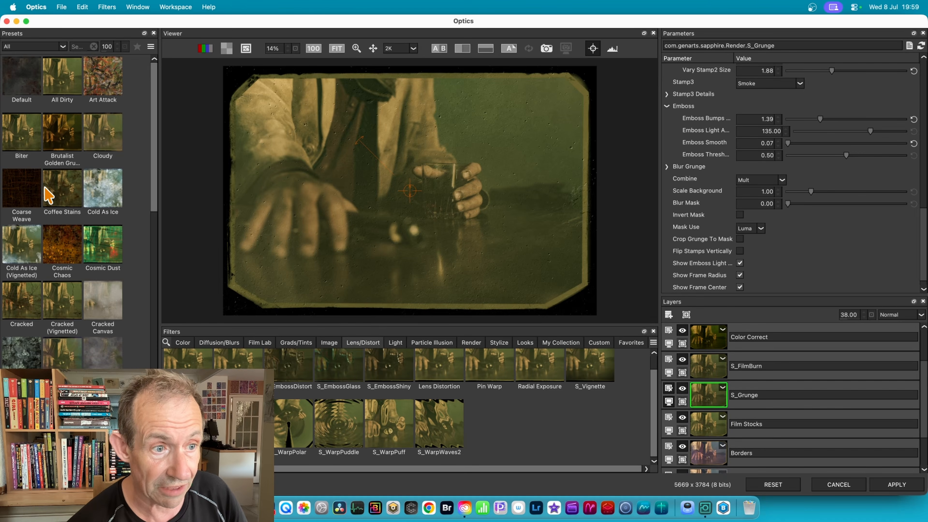
Step: Try the Coffee Stains, Cosmic Dust and Cracked (Vignetted) presets on the S_Grunge layer and settle on Dirty Vignette 1
click(68, 194)
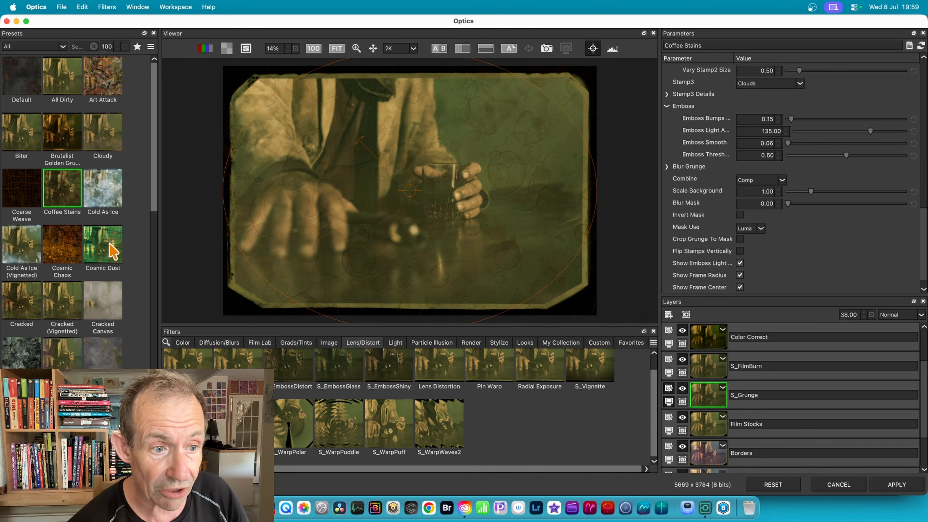
click(112, 252)
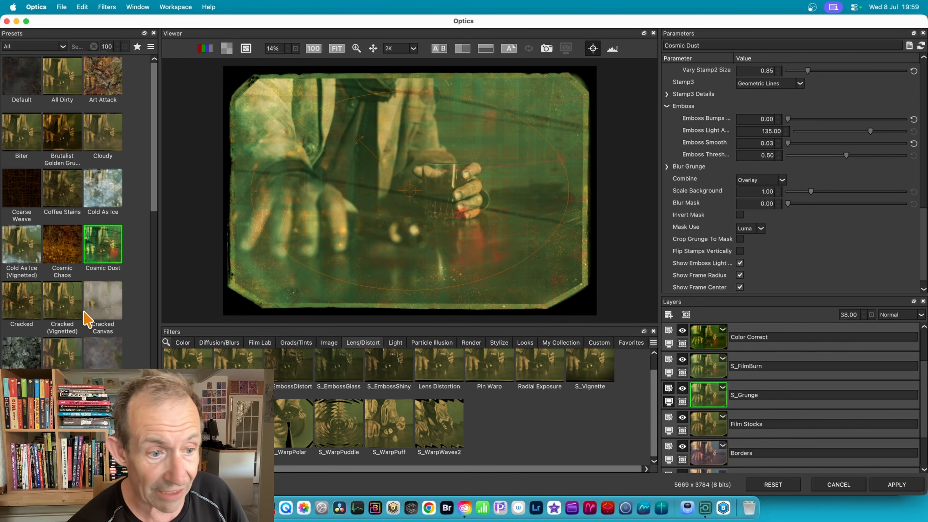
click(77, 301)
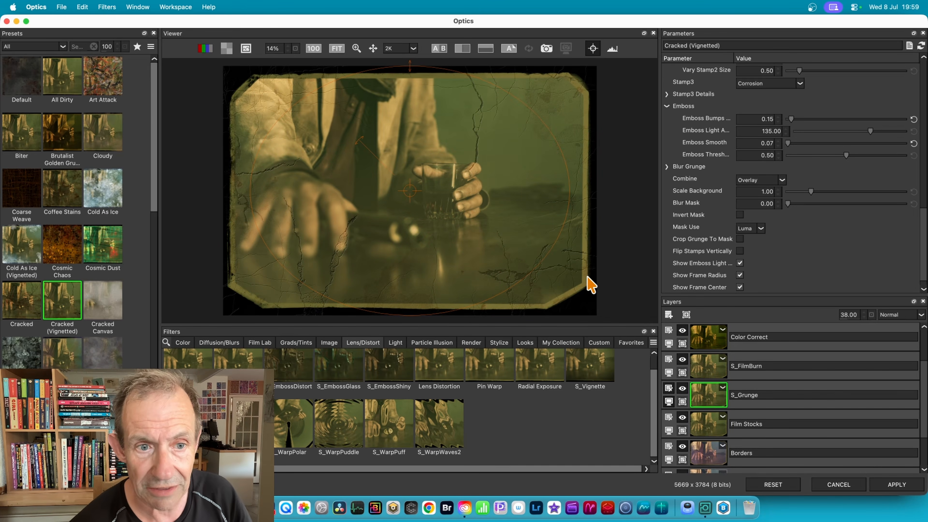
click(62, 412)
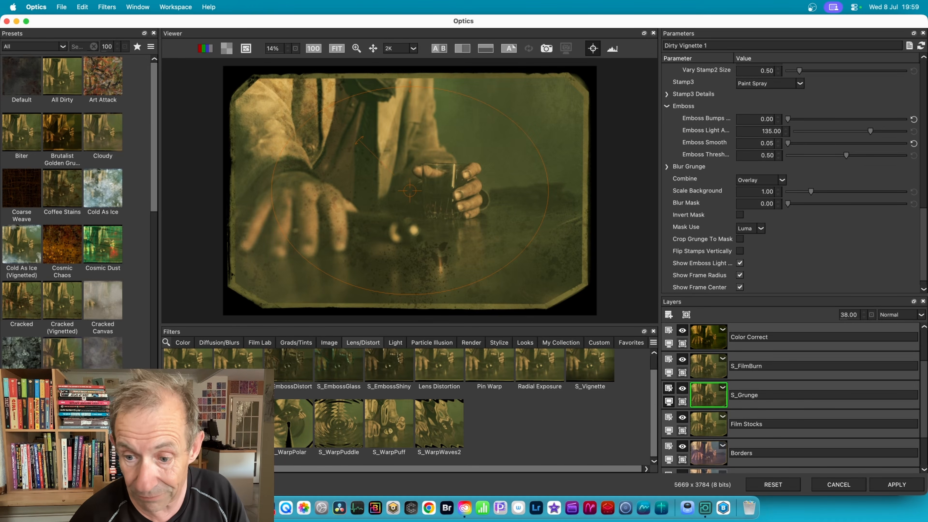
Step: Replace the frame on the Borders layer with the Border 25 preset
scroll(714, 417, down, 3)
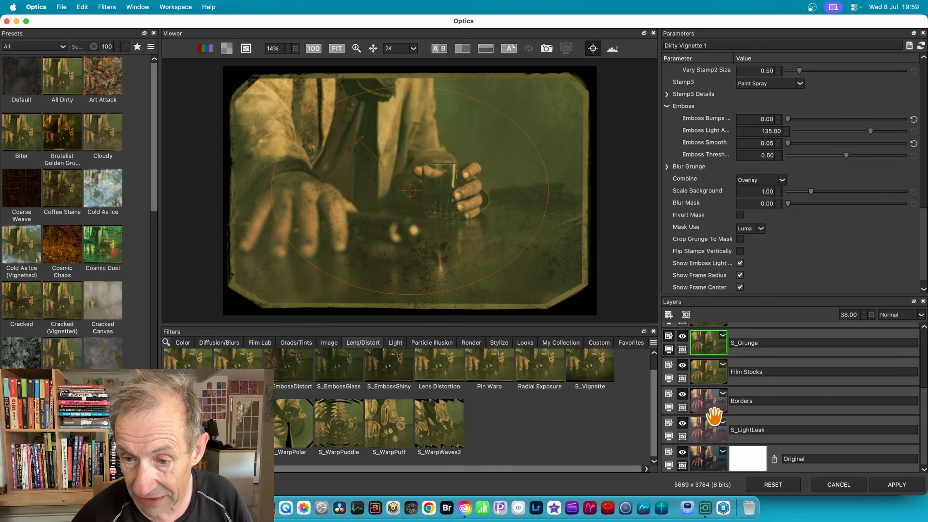
click(712, 407)
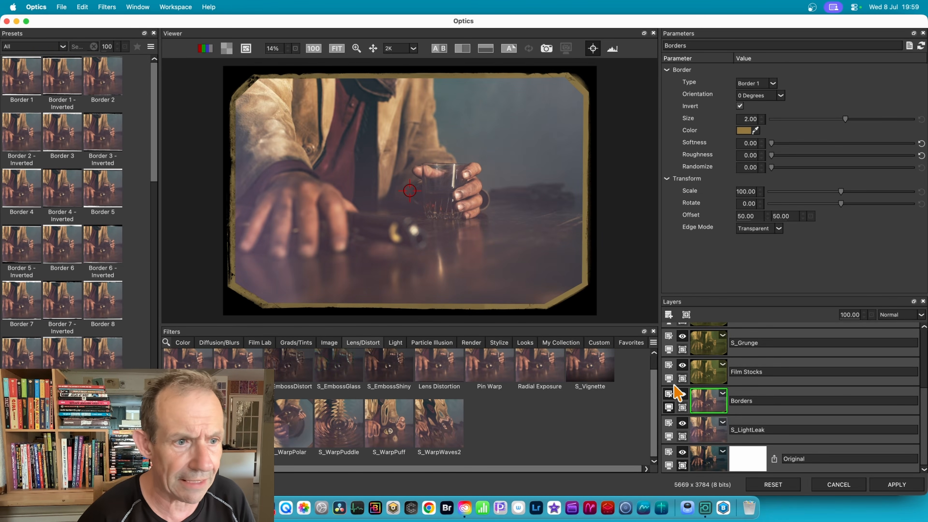
scroll(29, 289, down, 6)
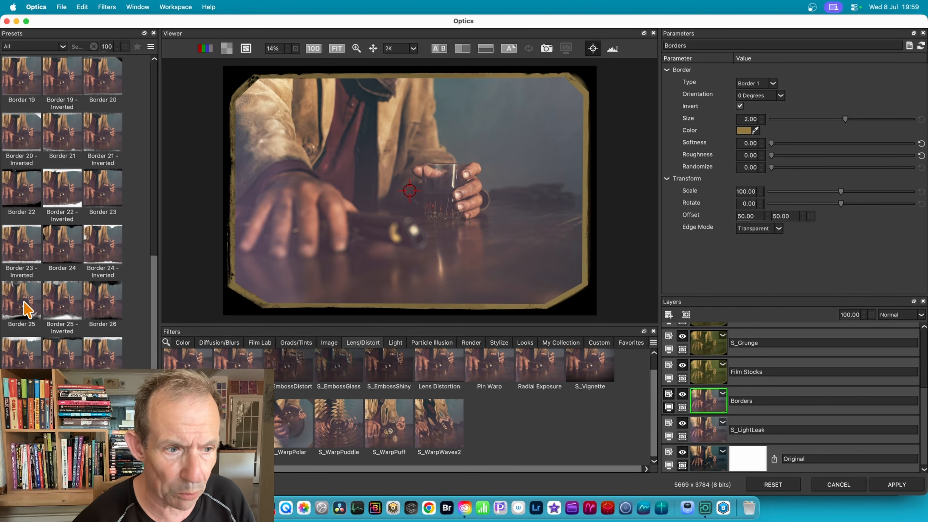
click(28, 310)
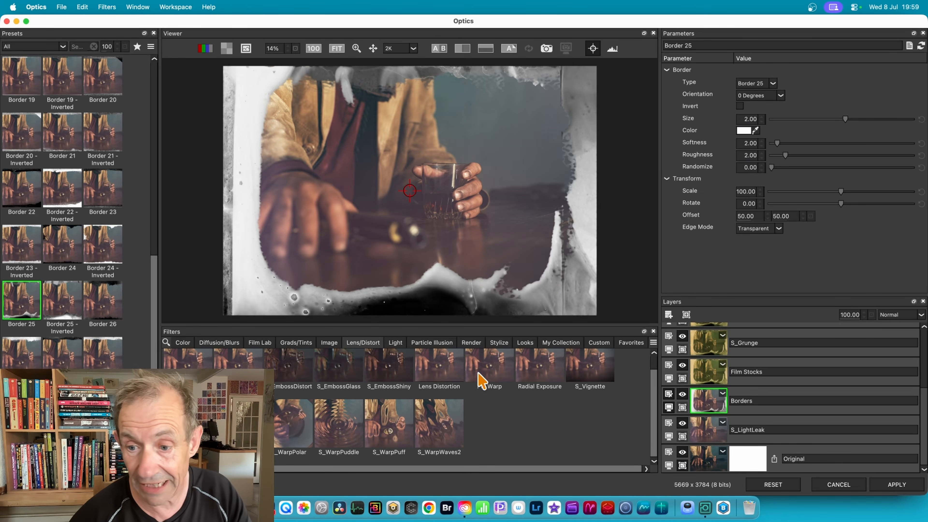
Step: Select the top Film Stocks layer to view the full stack and apply the Optics effects to the photo in Affinity
scroll(716, 366, up, 5)
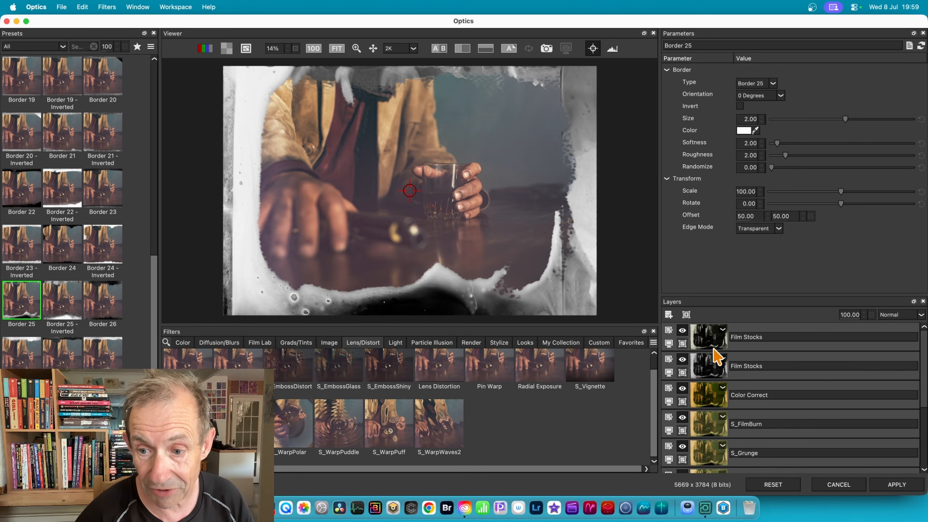
click(706, 339)
click(709, 344)
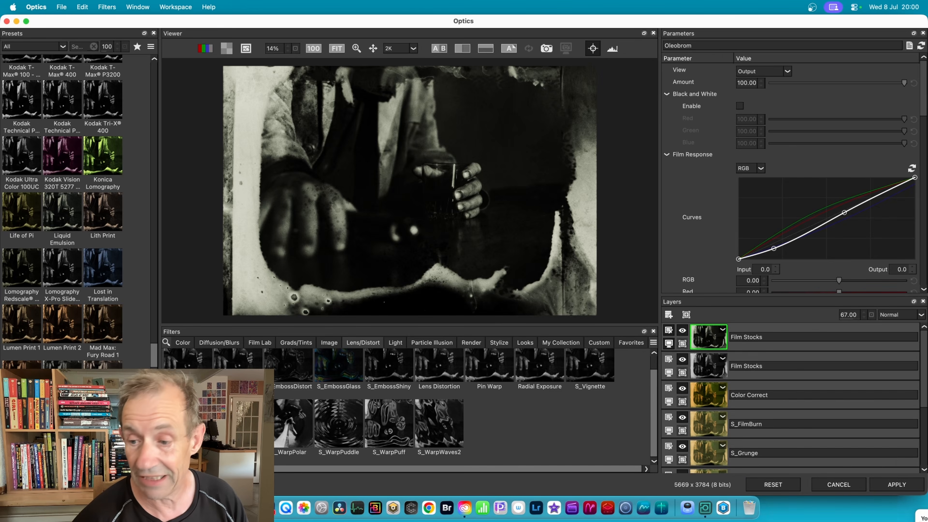
click(897, 486)
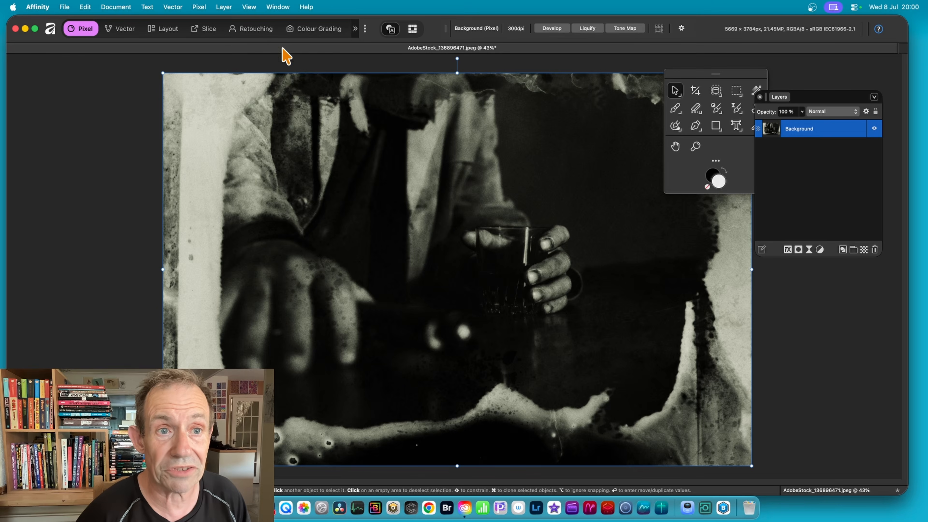
click(206, 7)
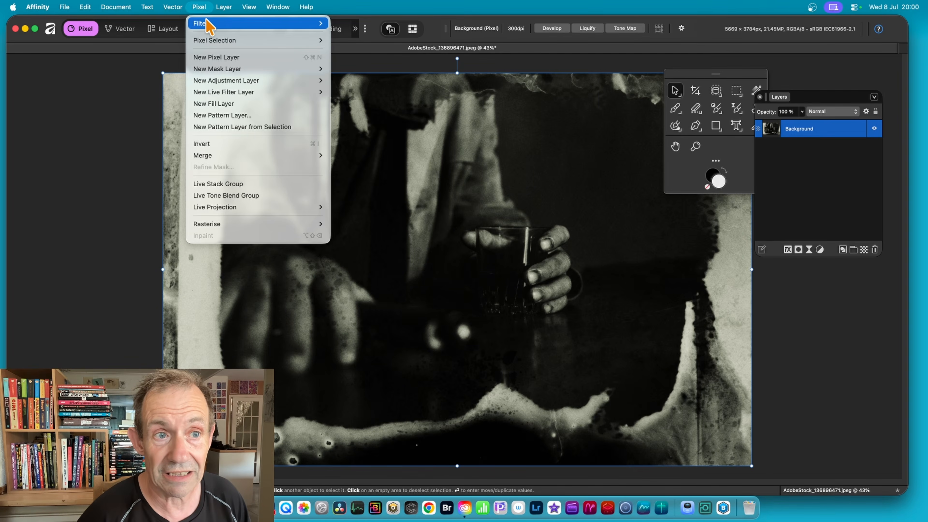
mouse_move(210, 25)
mouse_move(393, 52)
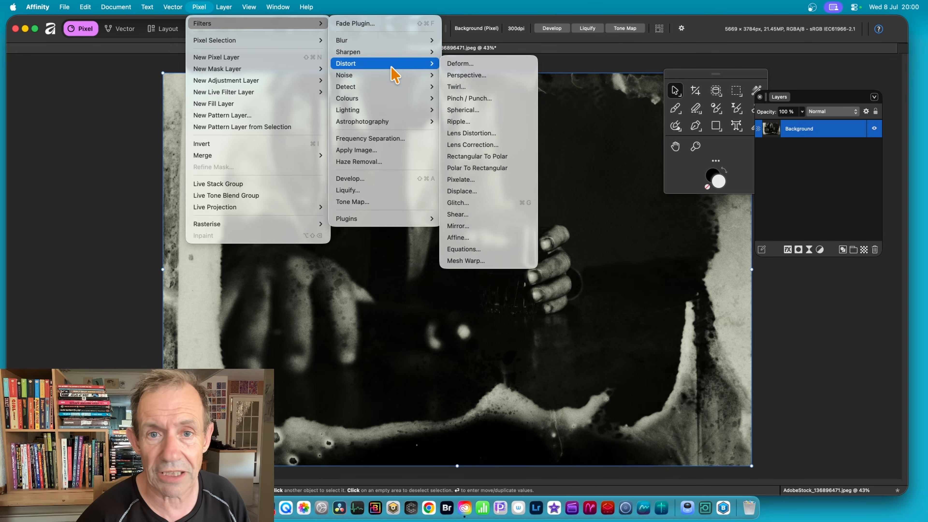
click(628, 257)
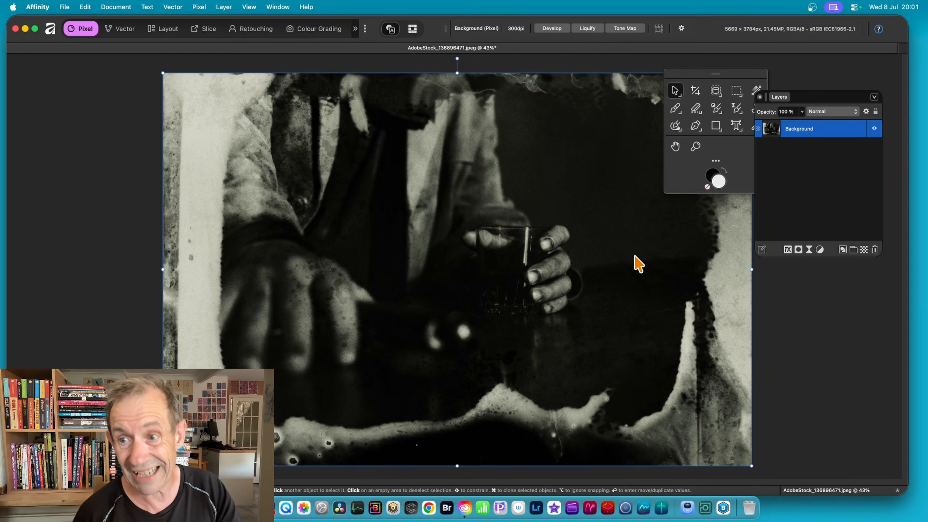
Step: Move the Layers panel closer to the photo and duplicate the Background layer
drag(832, 101, 736, 190)
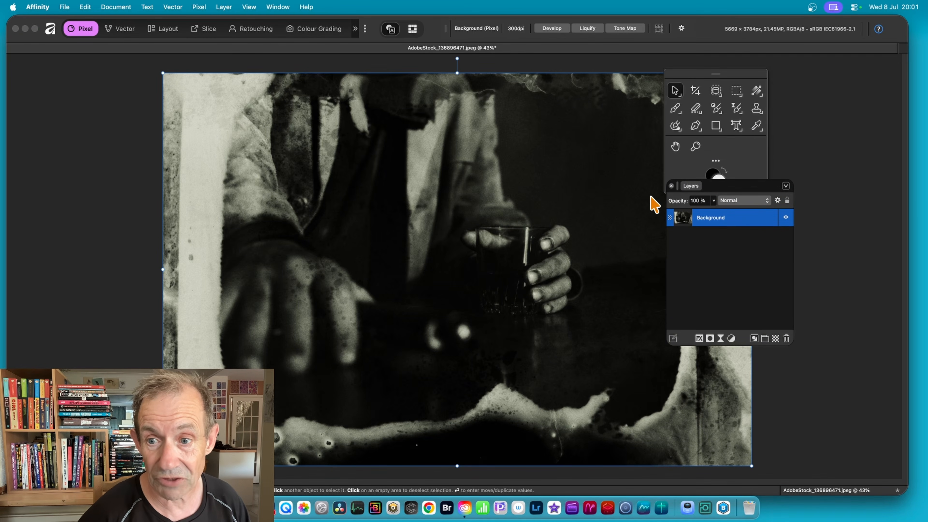
right_click(718, 220)
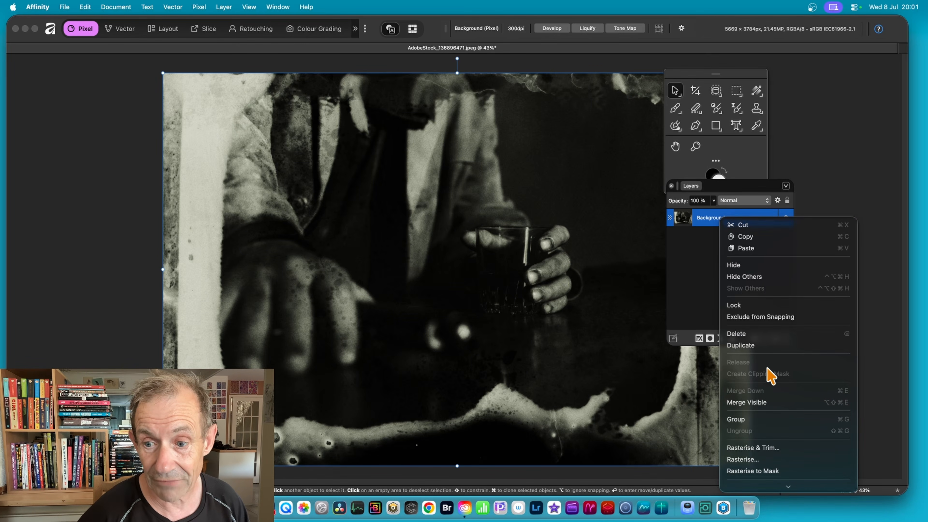
click(748, 348)
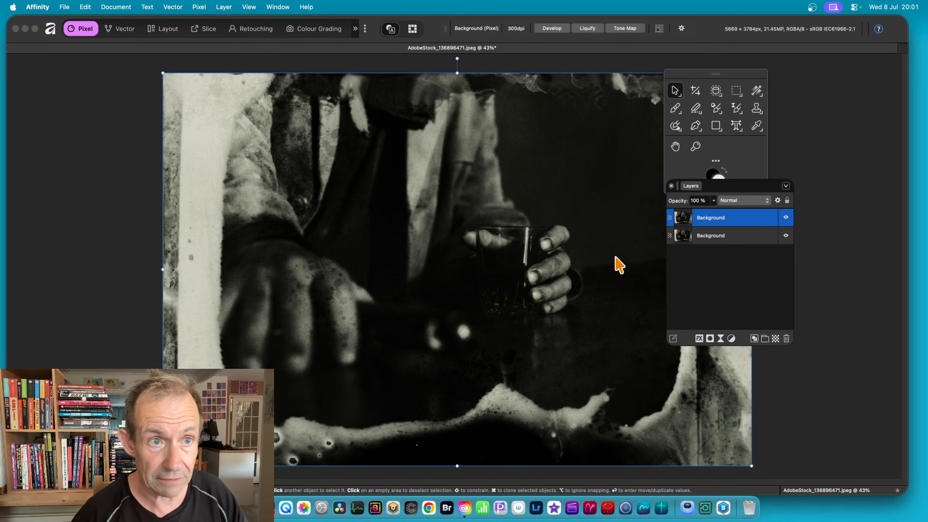
Step: Open the duplicated Background layer in the Boris FX Optics plugin
click(199, 7)
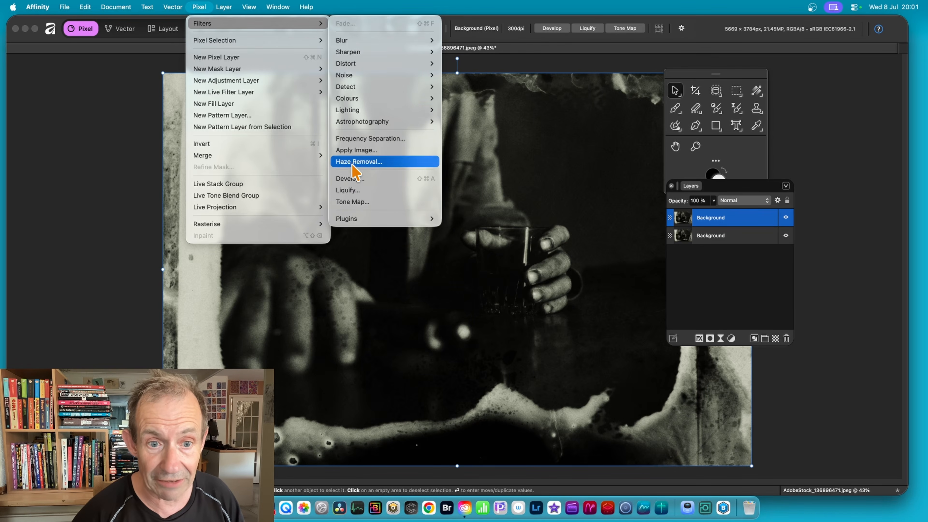
mouse_move(420, 219)
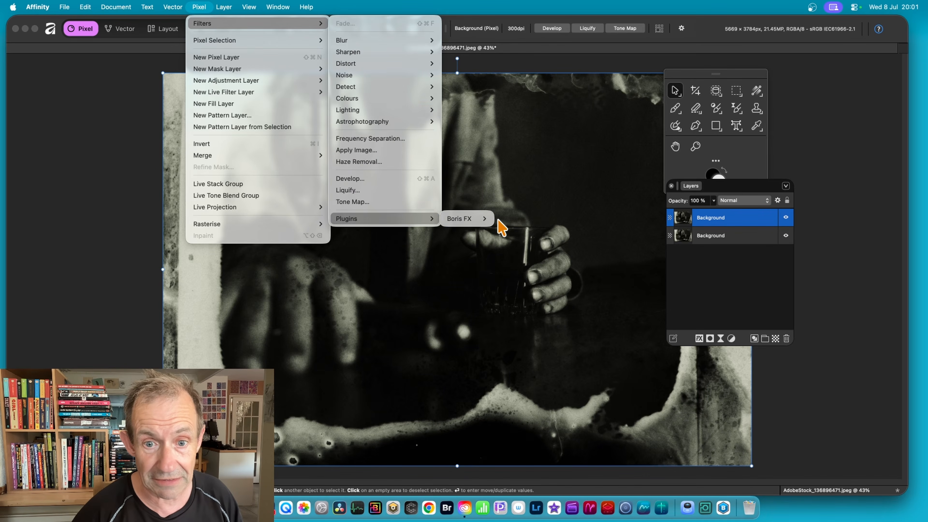
mouse_move(476, 224)
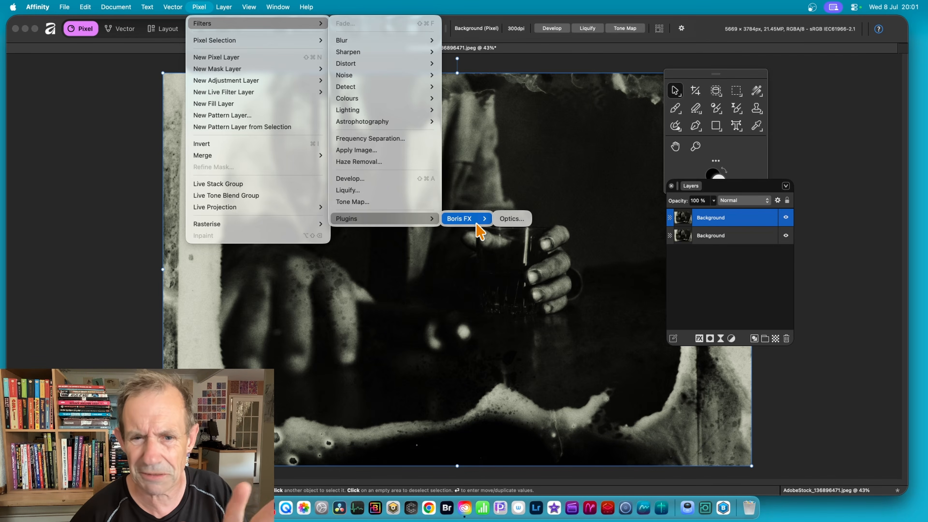
click(512, 219)
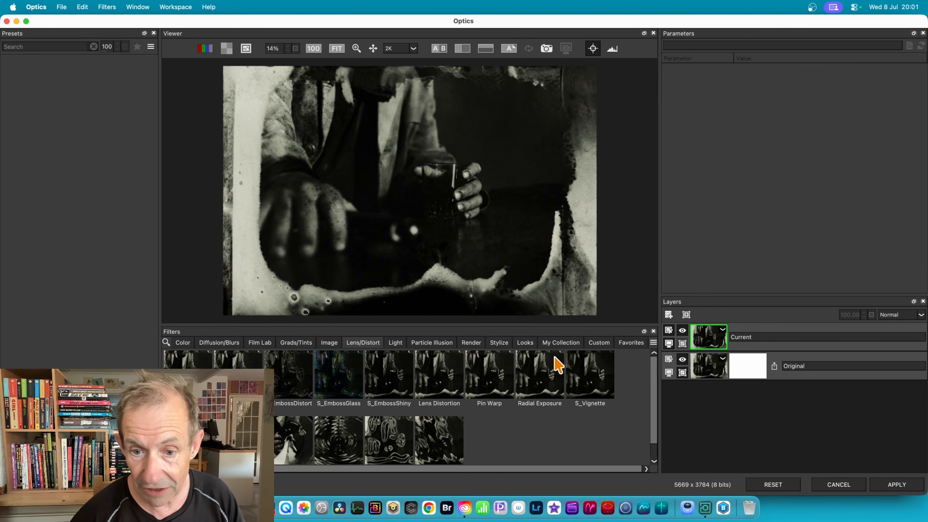
Step: Browse the Looks category and apply the custom look containing the Film Stocks, Color Correct, S_FilmBurn and S_Grunge layers again
click(525, 342)
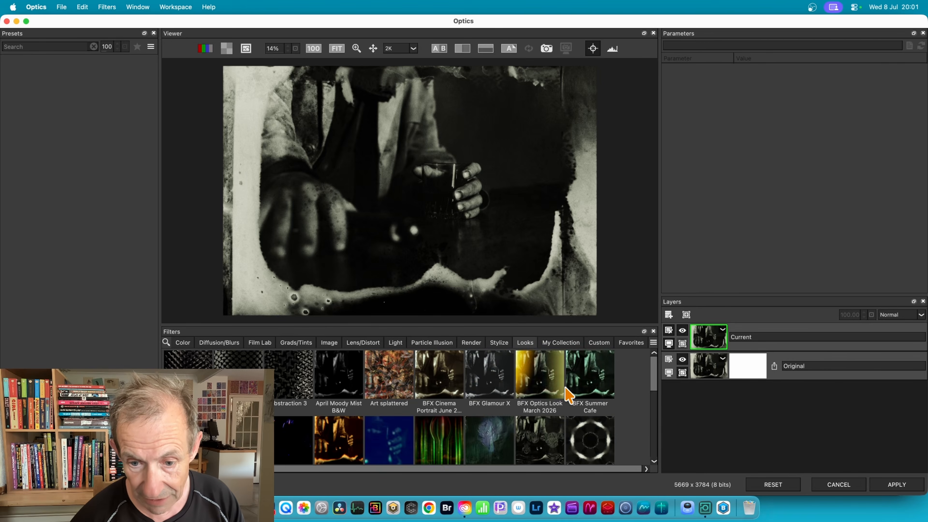
scroll(570, 391, down, 5)
scroll(567, 398, up, 5)
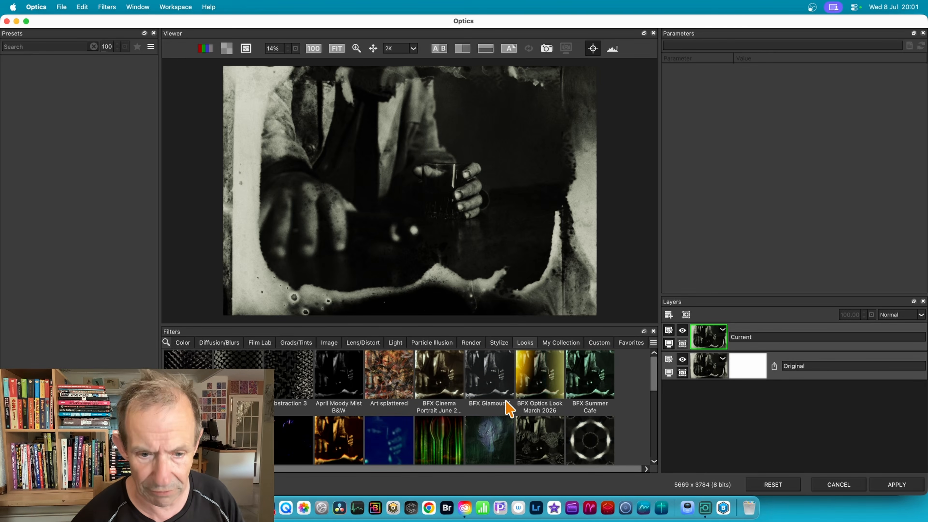
scroll(508, 404, down, 4)
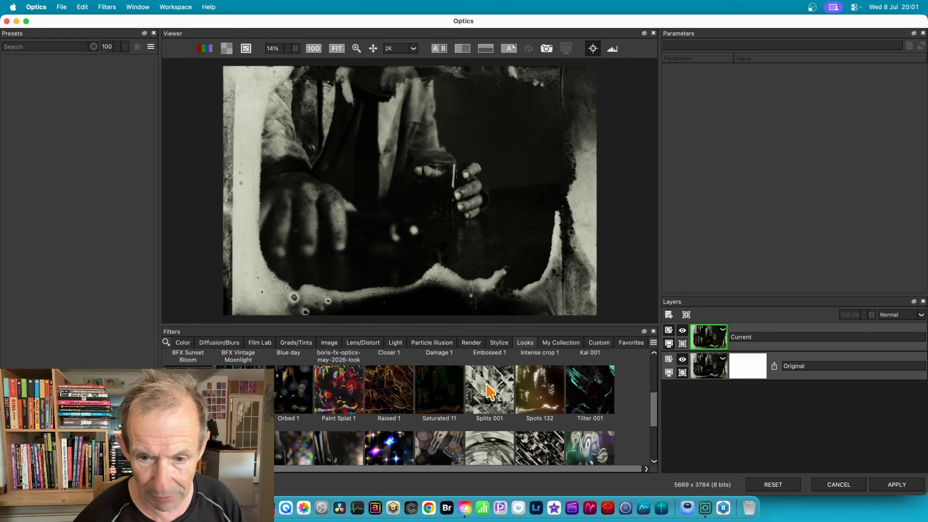
scroll(489, 392, up, 3)
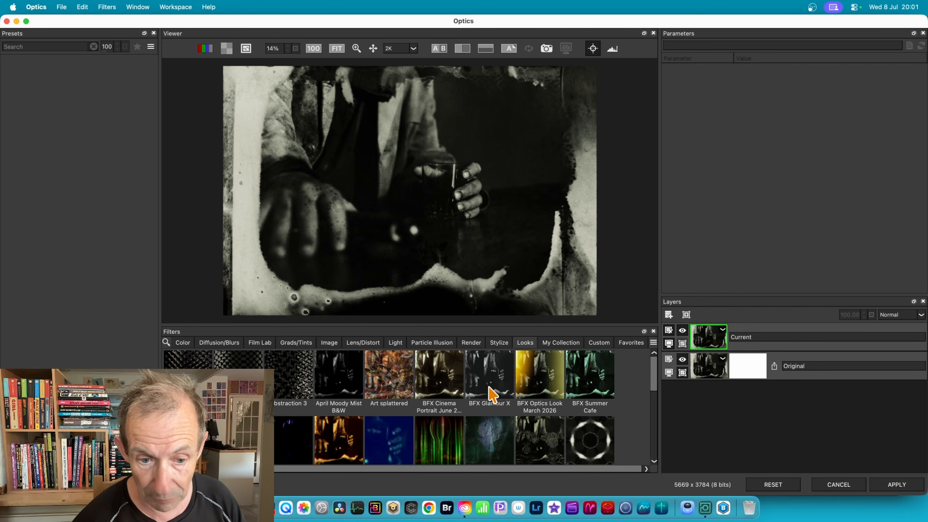
scroll(511, 420, down, 4)
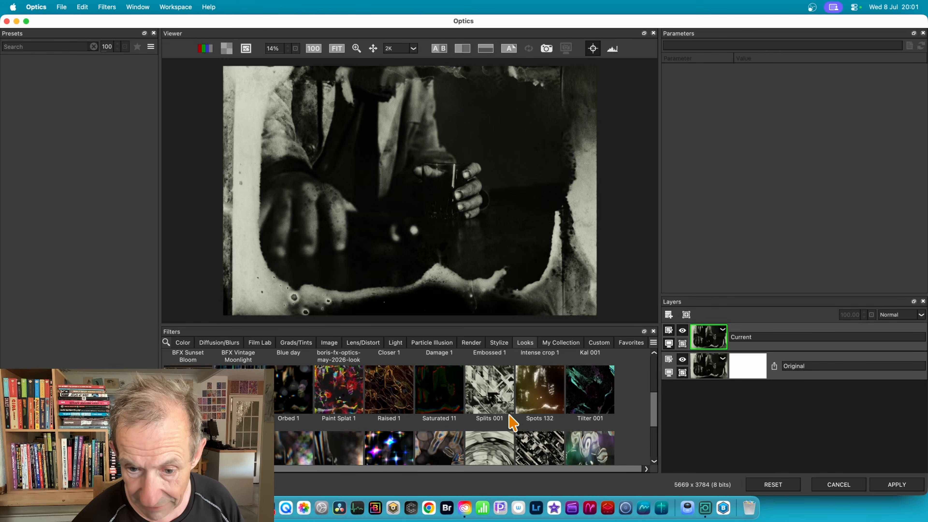
drag(655, 402, 658, 393)
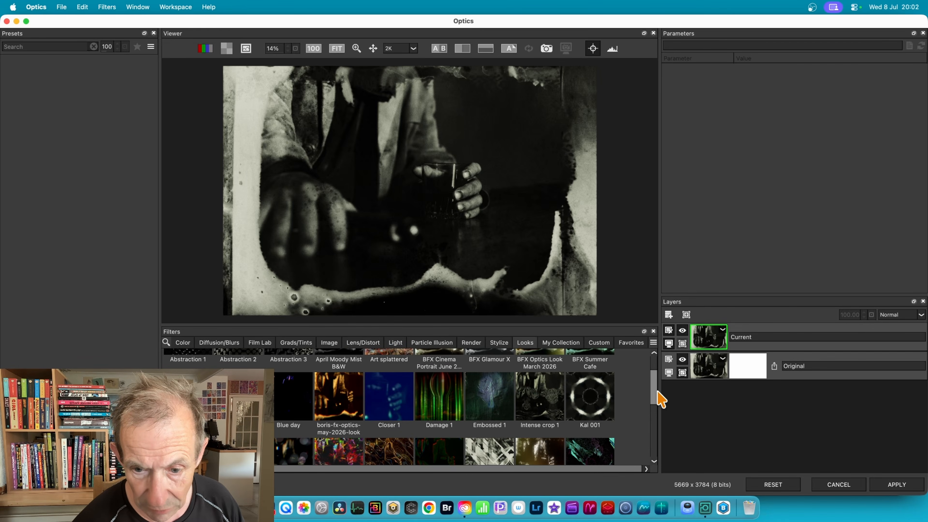
drag(657, 393, 657, 382)
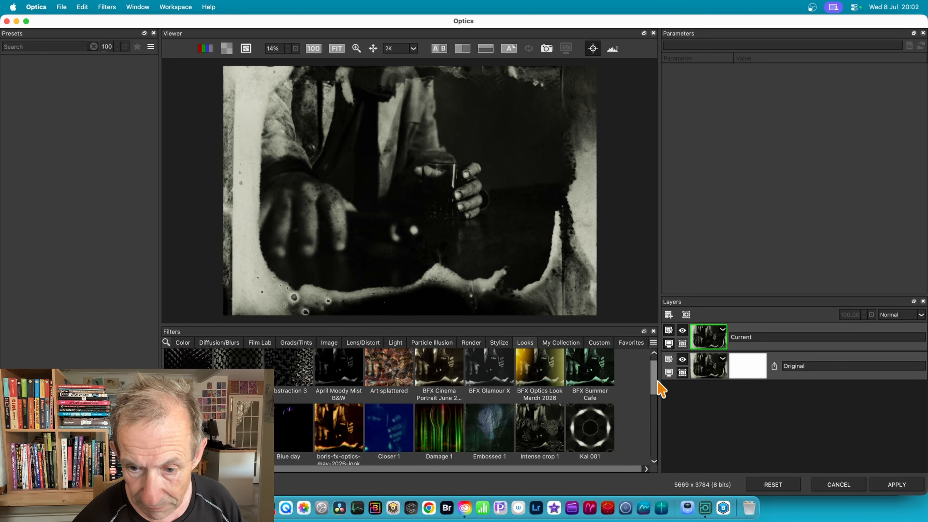
drag(660, 389, 663, 409)
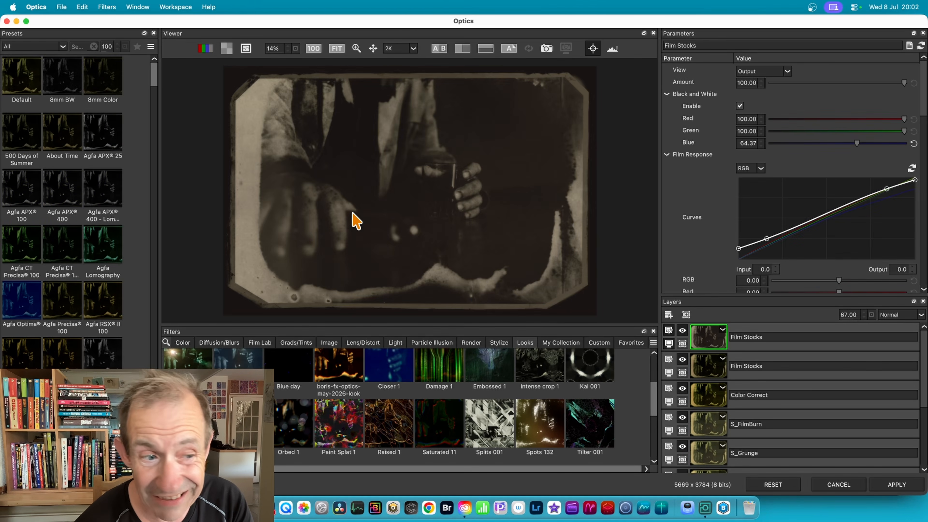
Step: Browse the film stock presets and apply Eastman EXR 200T 5287 35mm to the top Film Stocks layer
scroll(58, 357, down, 10)
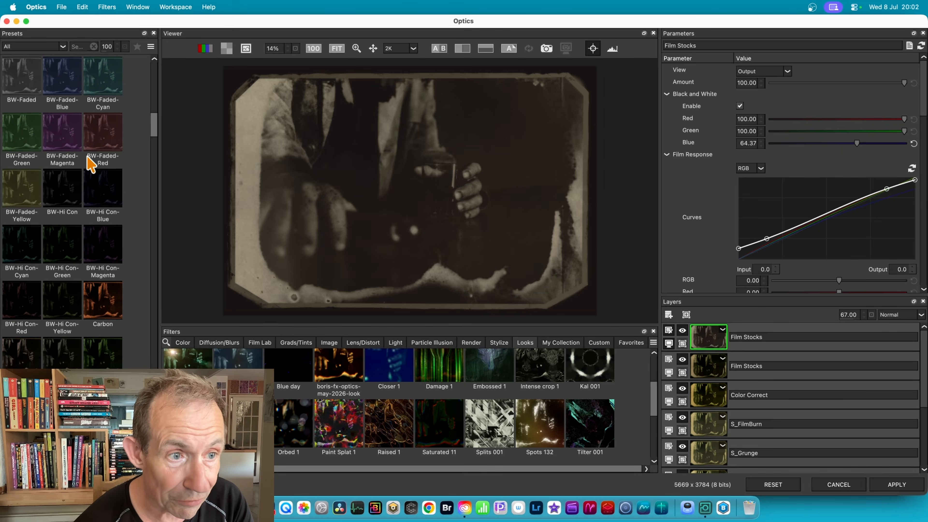
scroll(91, 351, down, 10)
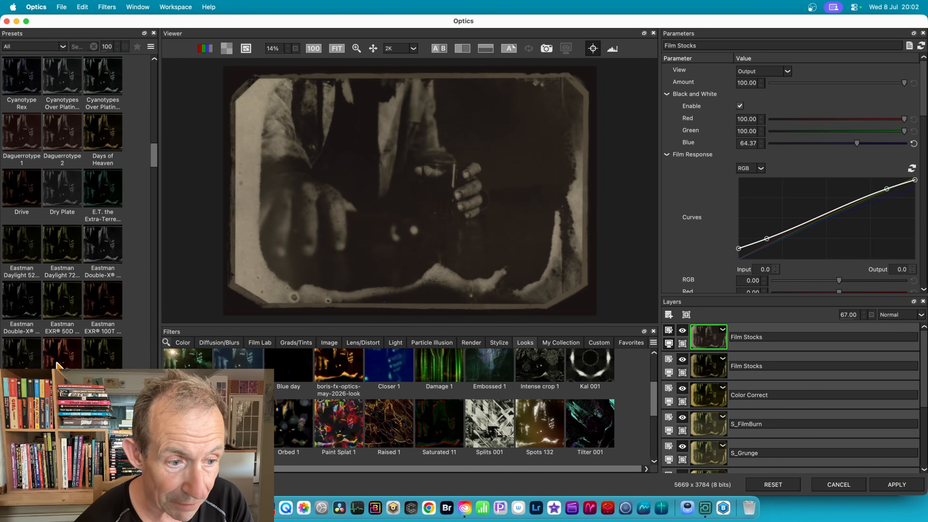
click(73, 360)
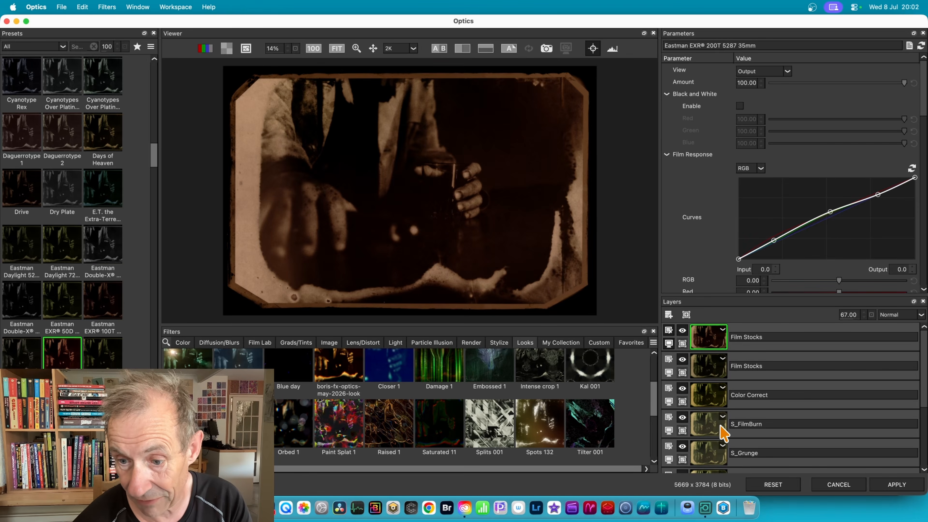
Step: Examine the S_FilmBurn and Color Correct layers in the stack and their settings
click(710, 429)
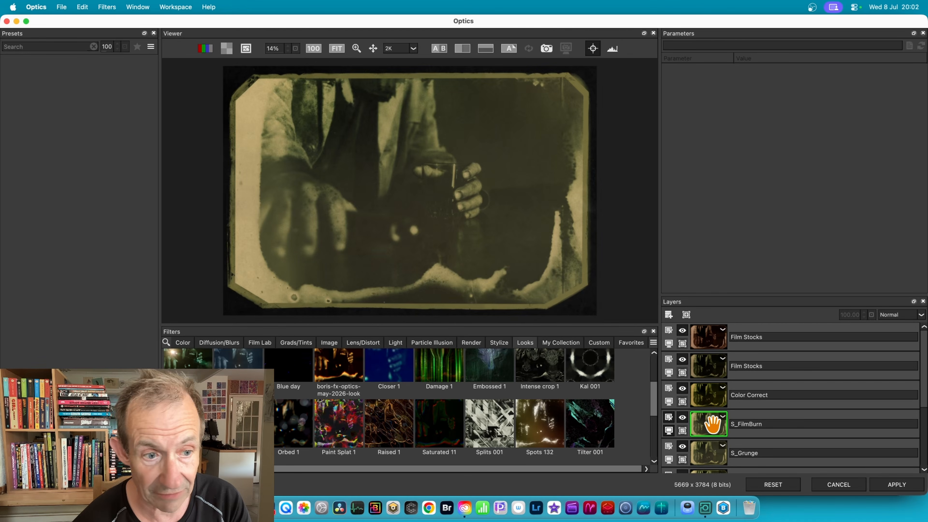
click(700, 397)
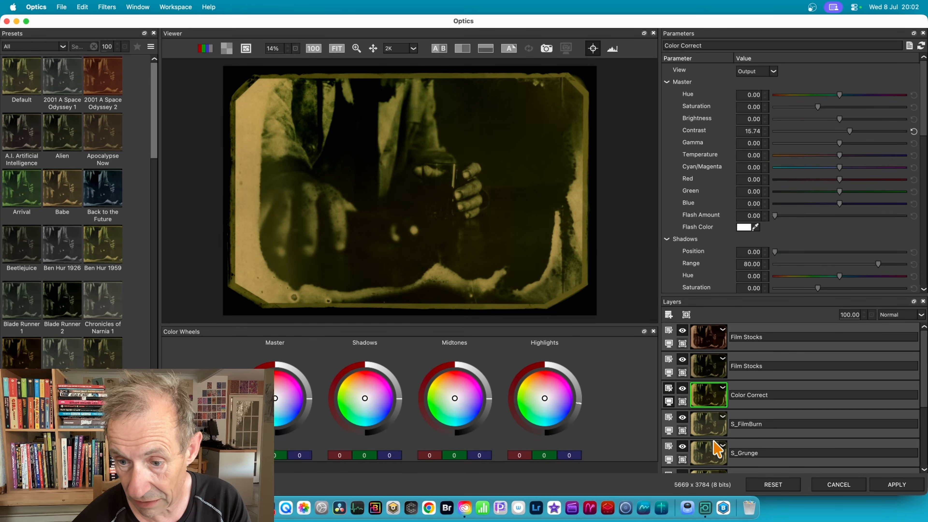
click(707, 426)
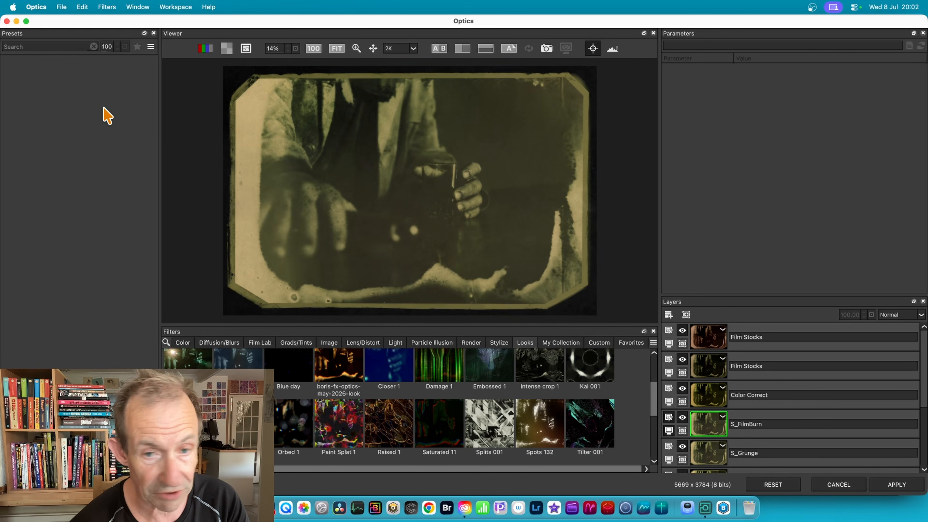
Step: Raise the shadow point of the top Film Stocks layer's RGB response curve to input 16.2 and output 35.5
click(709, 336)
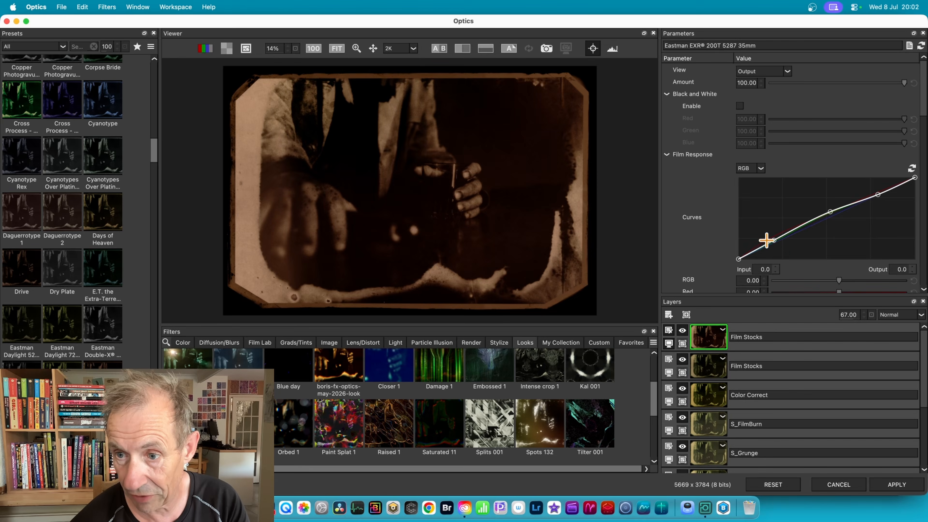
drag(770, 241, 766, 230)
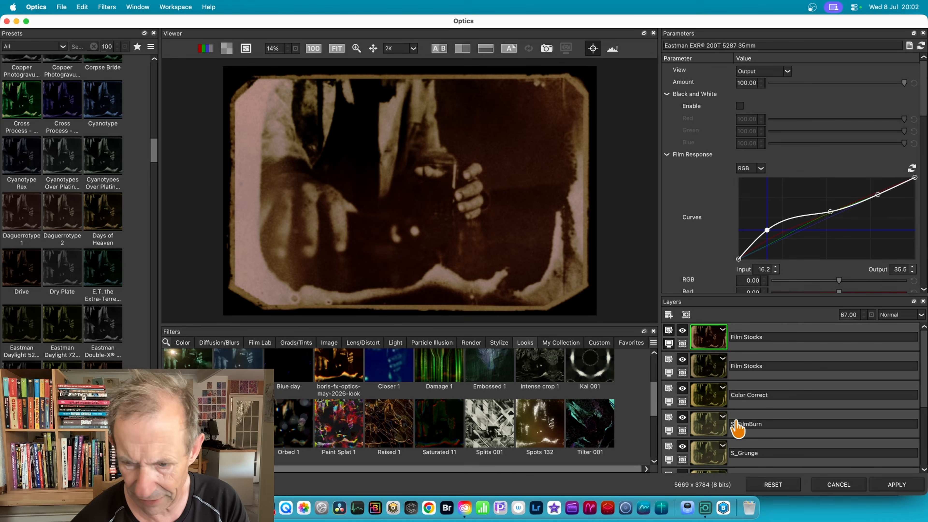
click(825, 217)
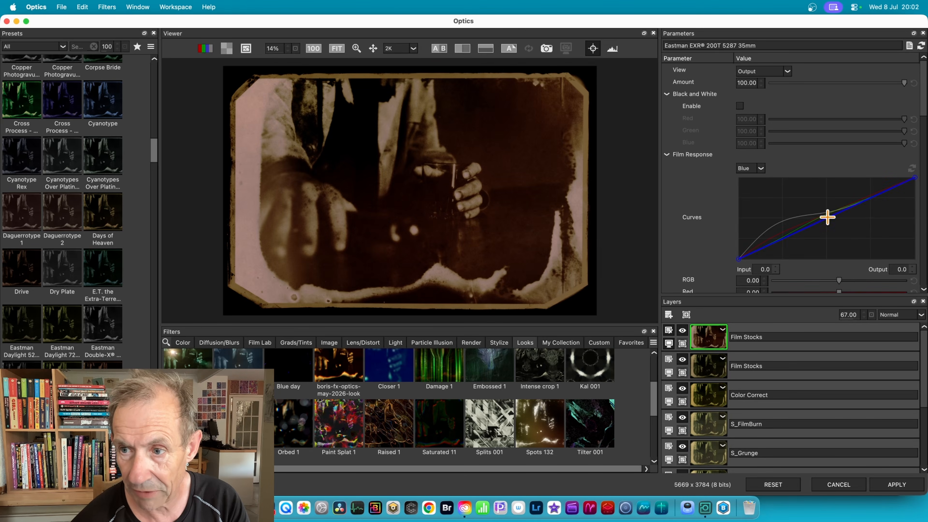
click(824, 215)
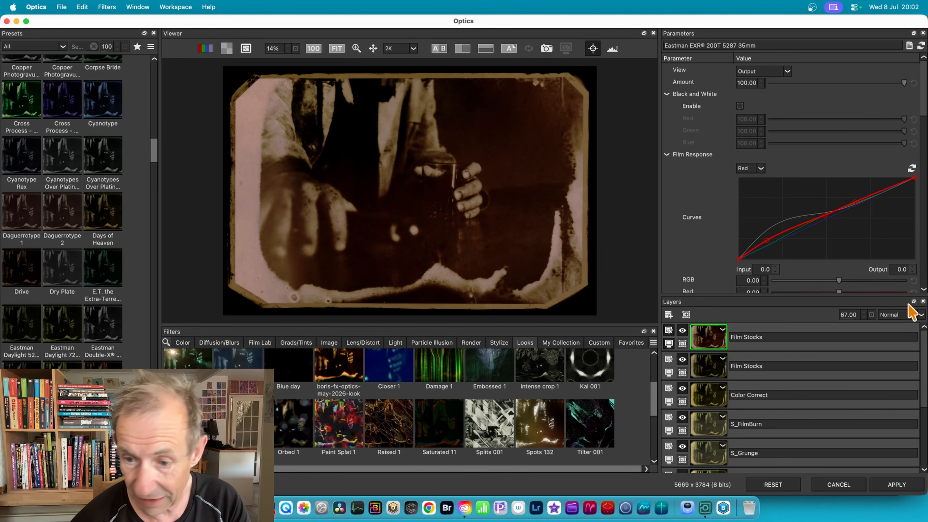
Step: Apply the Paint By Numbers preset to the S_Grunge layer
scroll(867, 416, down, 2)
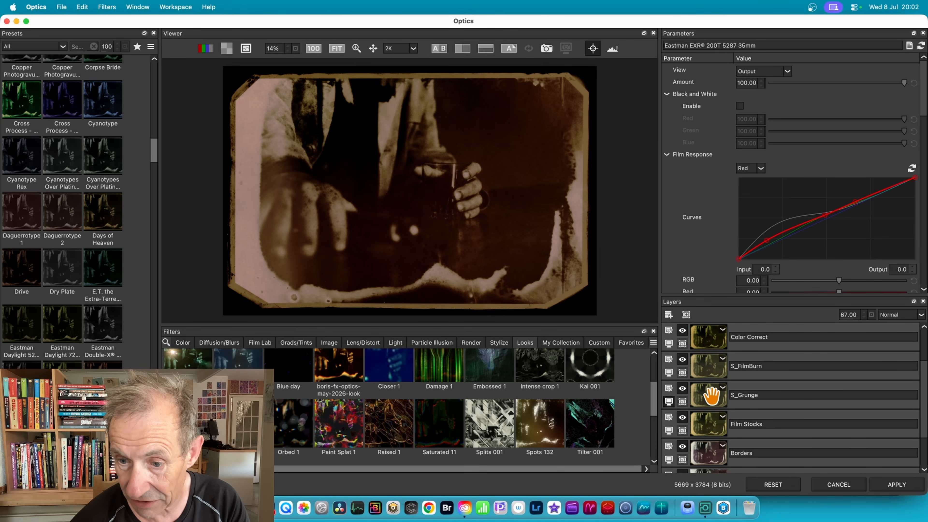
click(711, 395)
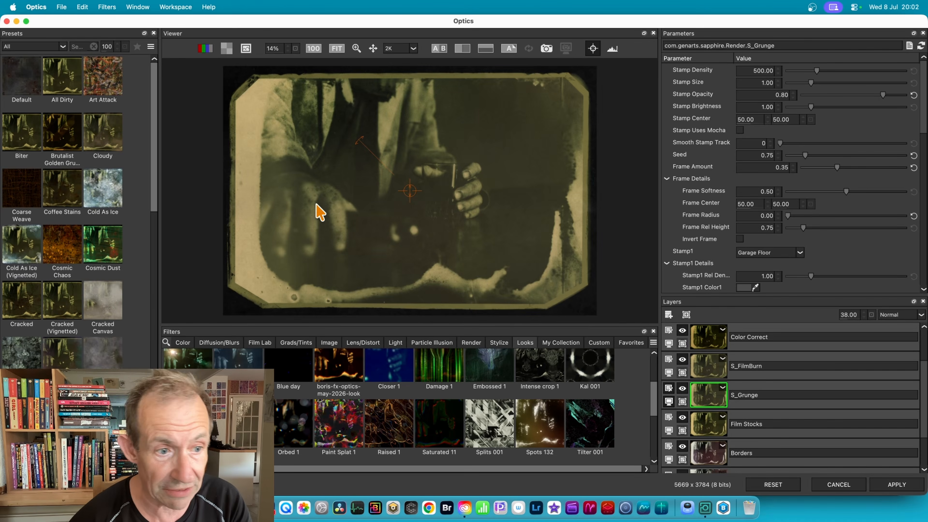
scroll(121, 274, down, 10)
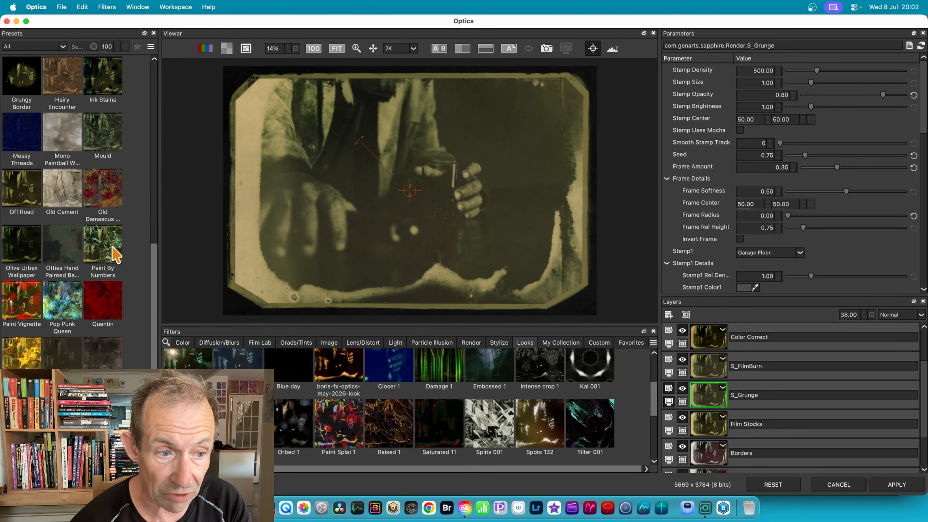
click(116, 254)
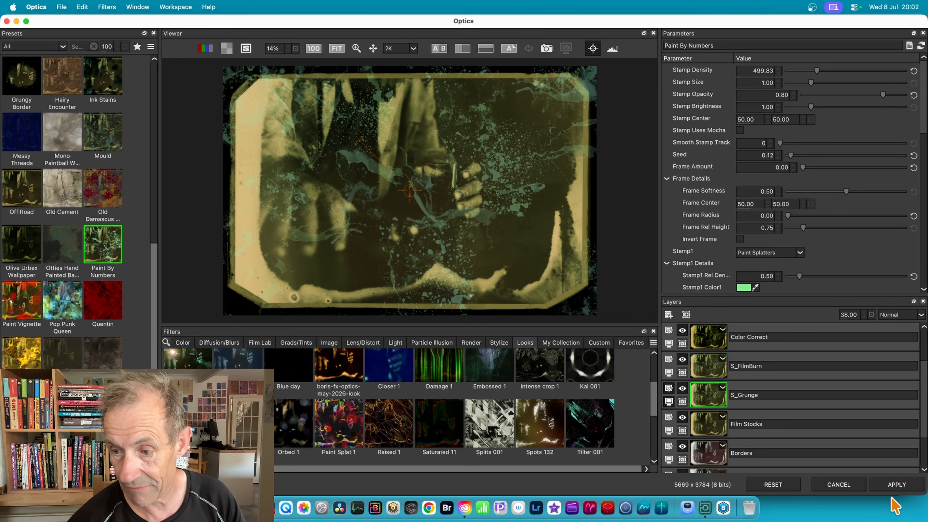
Step: Apply the full Optics stack from the top Film Stocks layer to the duplicated Background layer in Affinity and set its blend mode to Add
scroll(748, 398, up, 2)
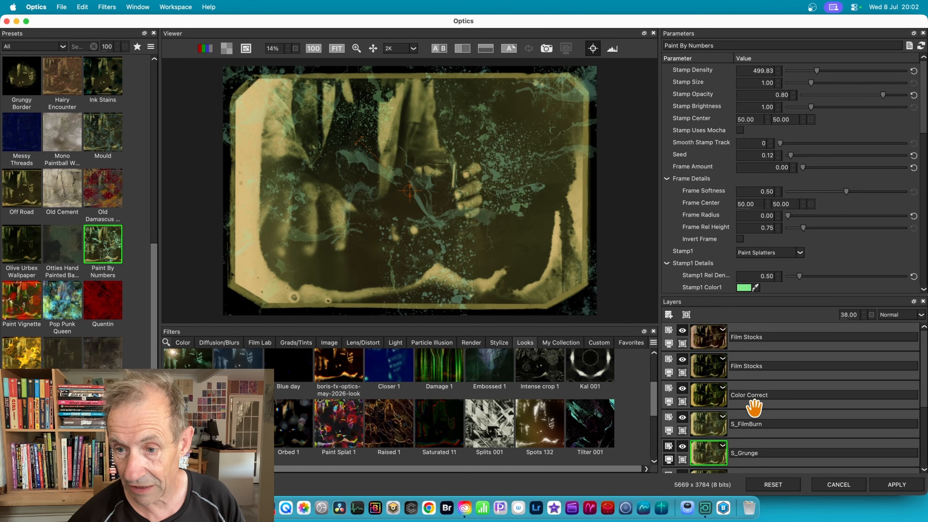
click(710, 336)
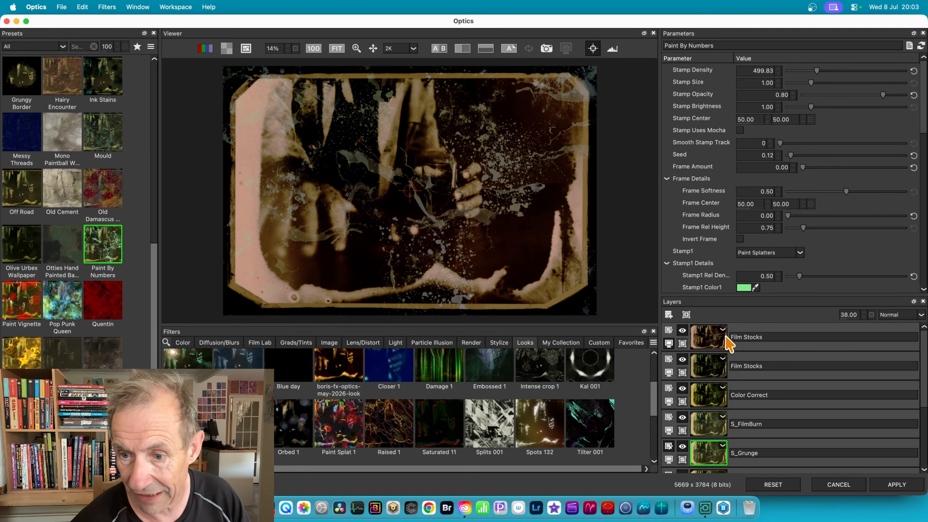
click(714, 337)
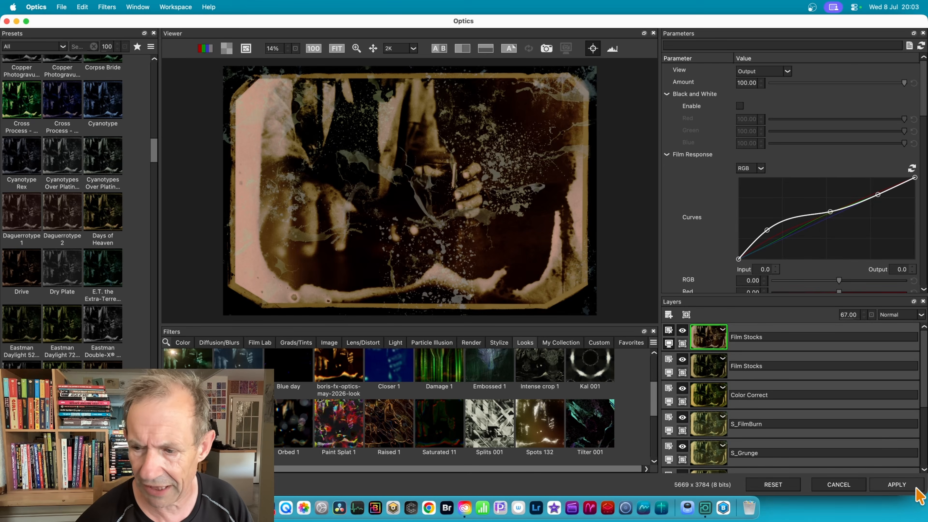
click(900, 489)
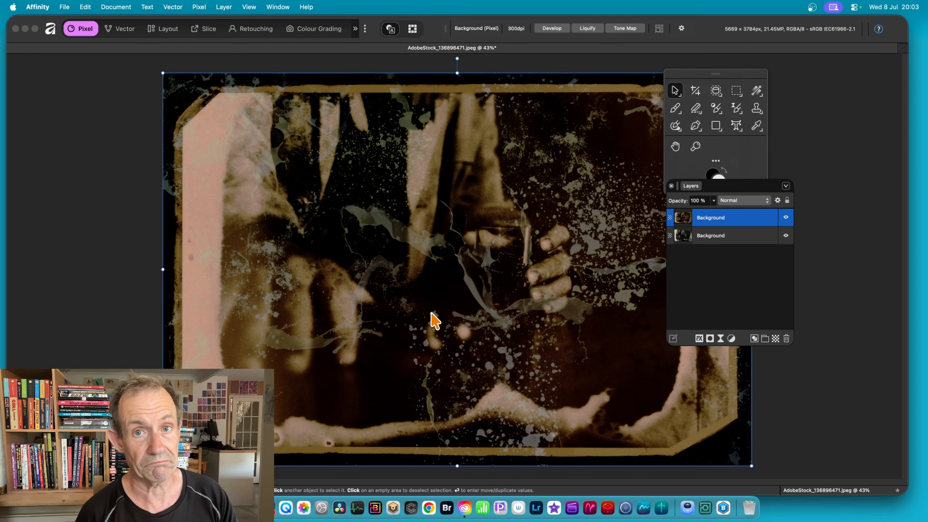
click(742, 200)
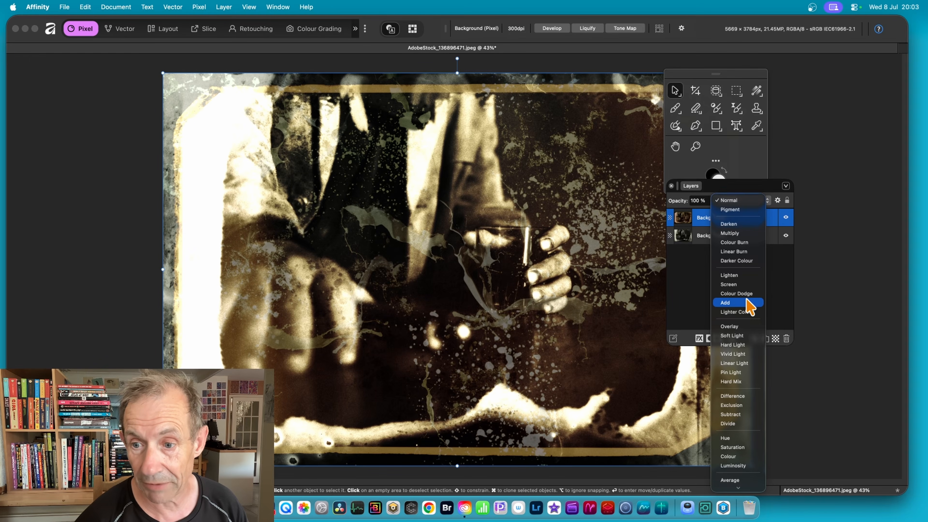
click(747, 304)
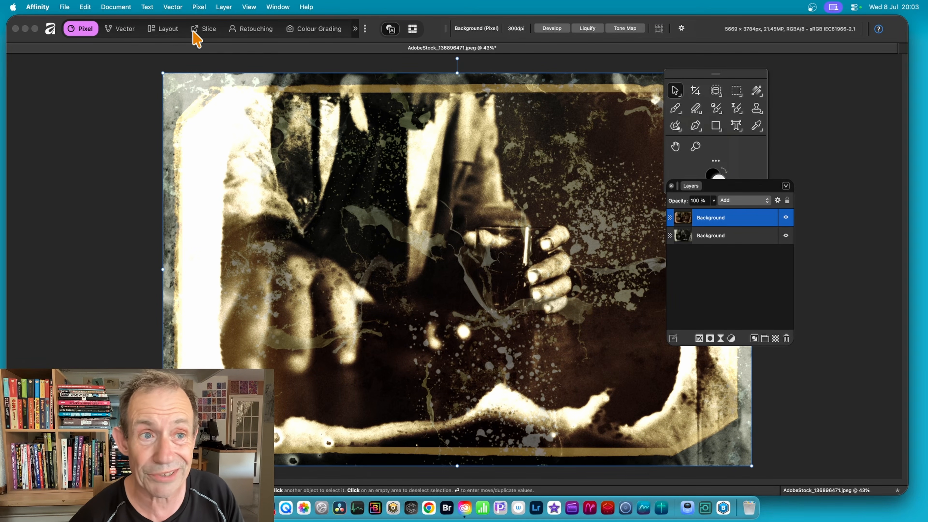
Step: Add an HSL adjustment layer above the duplicated Background with a hue shift of 33.4° and a saturation shift of 48%
click(199, 7)
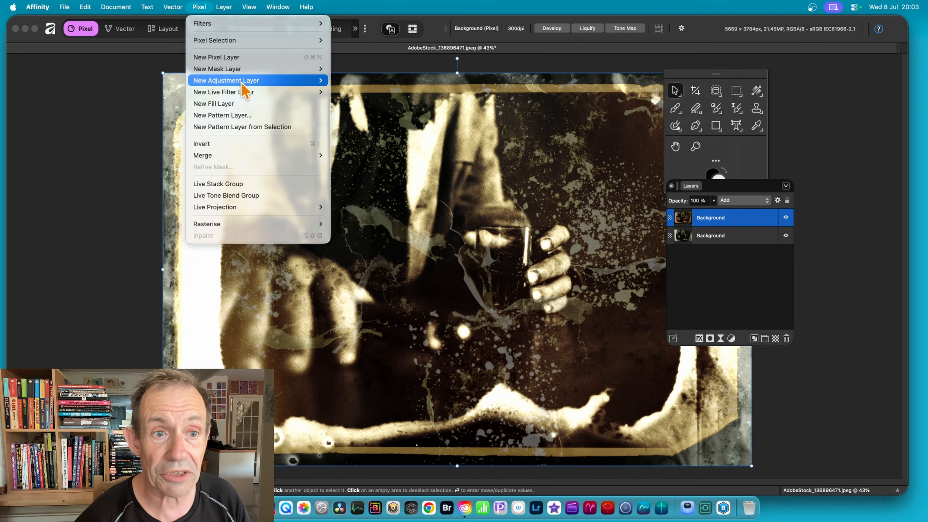
mouse_move(242, 81)
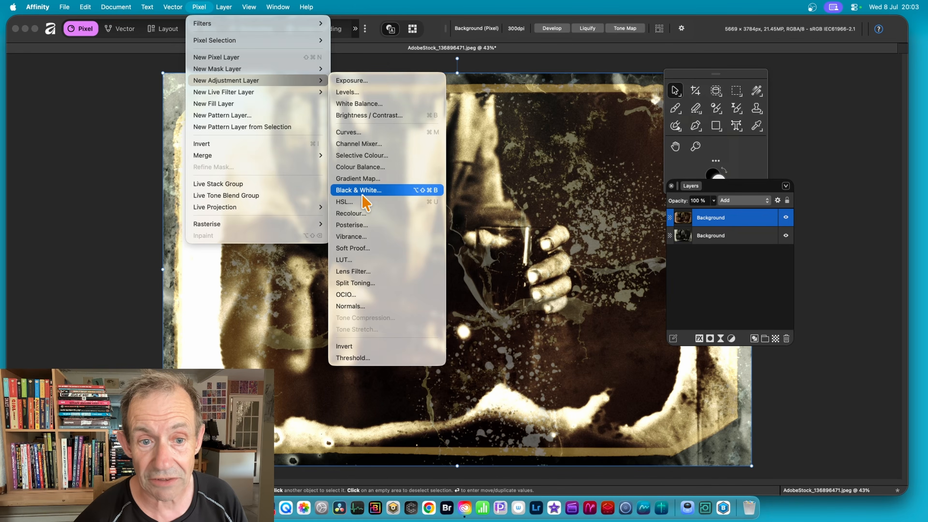
click(362, 202)
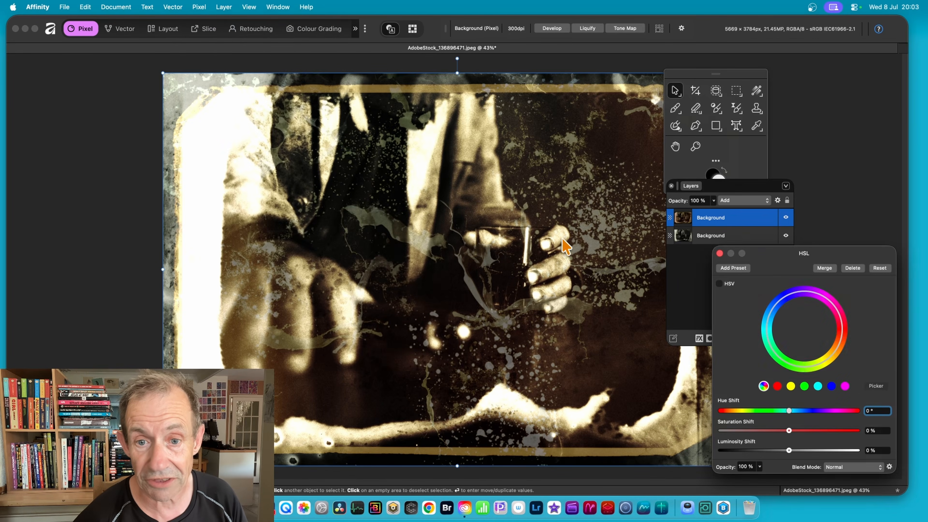
click(797, 411)
drag(797, 411, 822, 440)
click(801, 430)
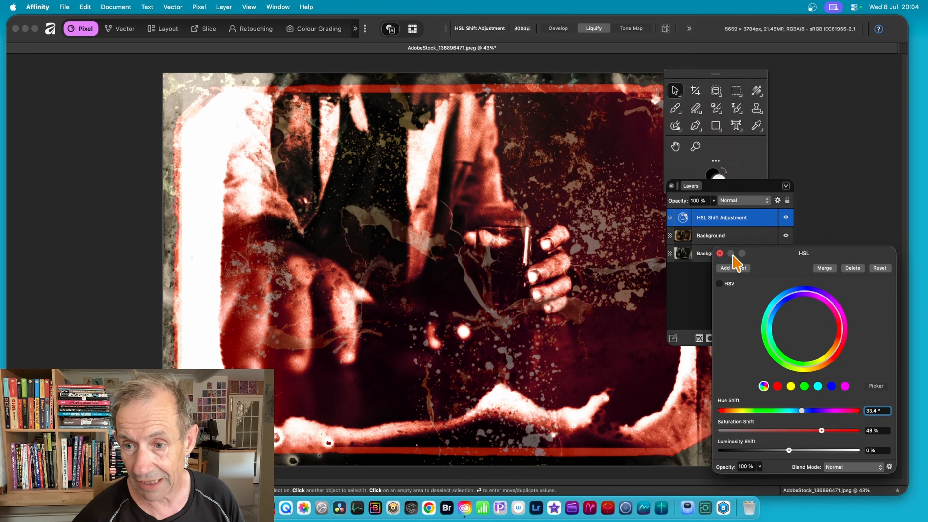
click(719, 253)
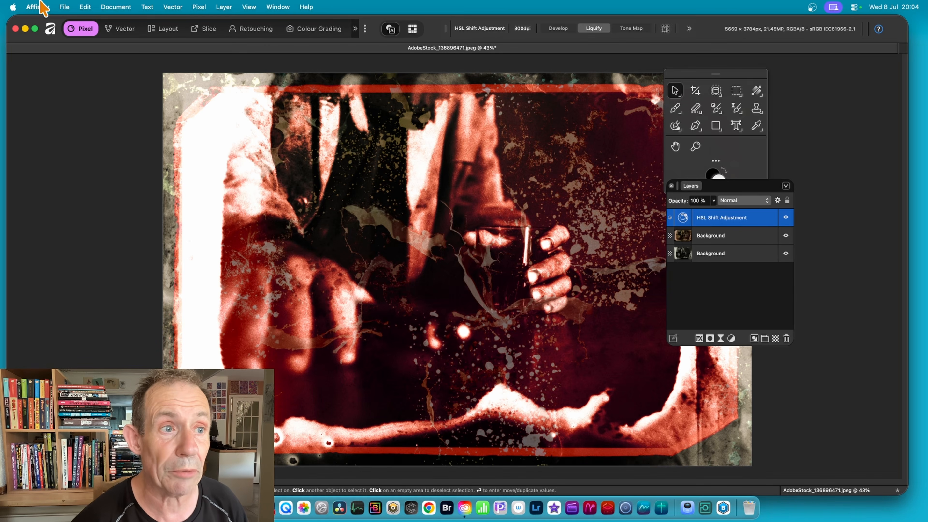
click(67, 7)
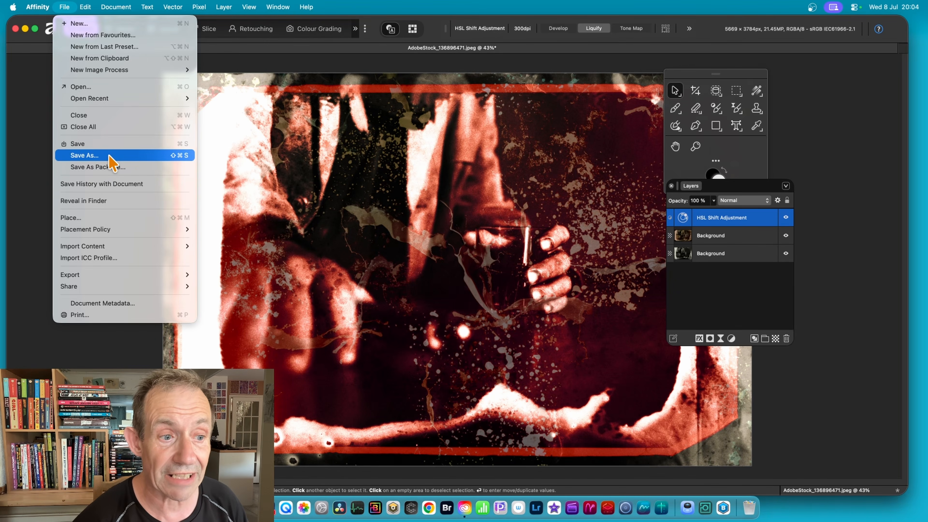
mouse_move(124, 274)
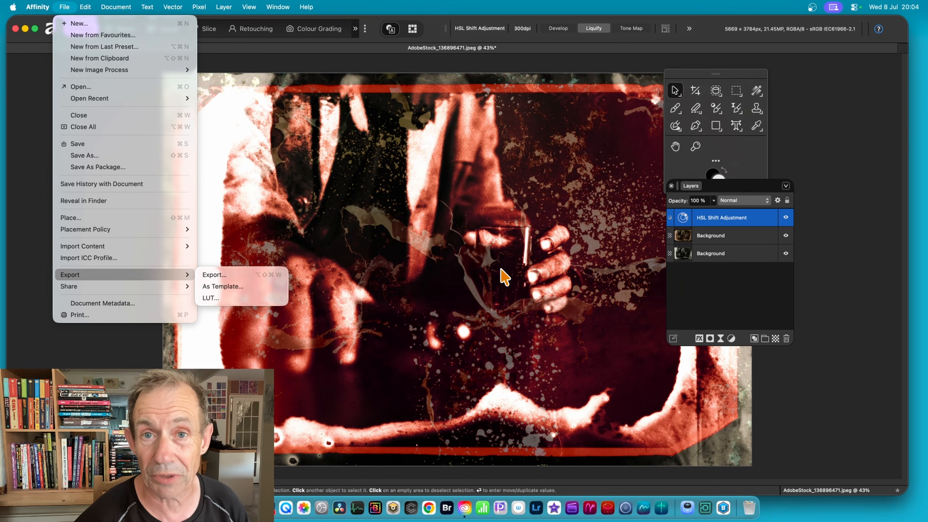
click(505, 277)
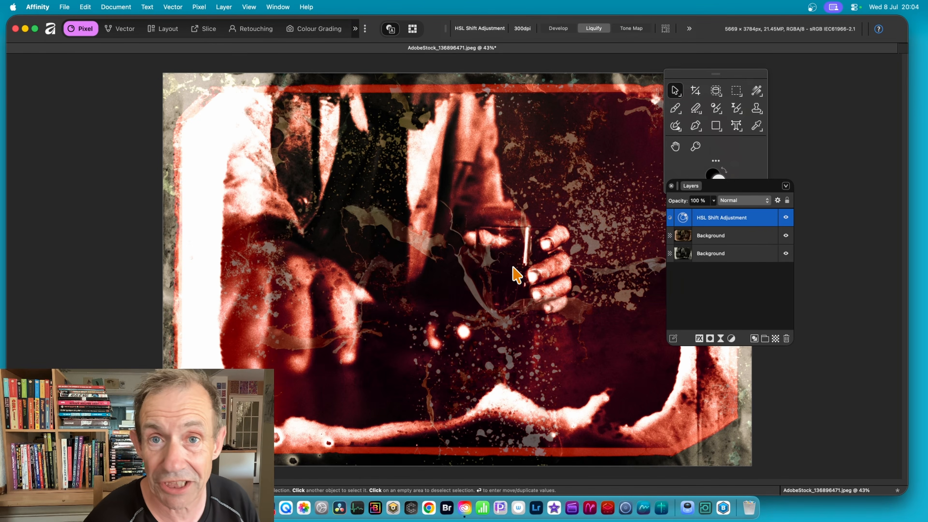